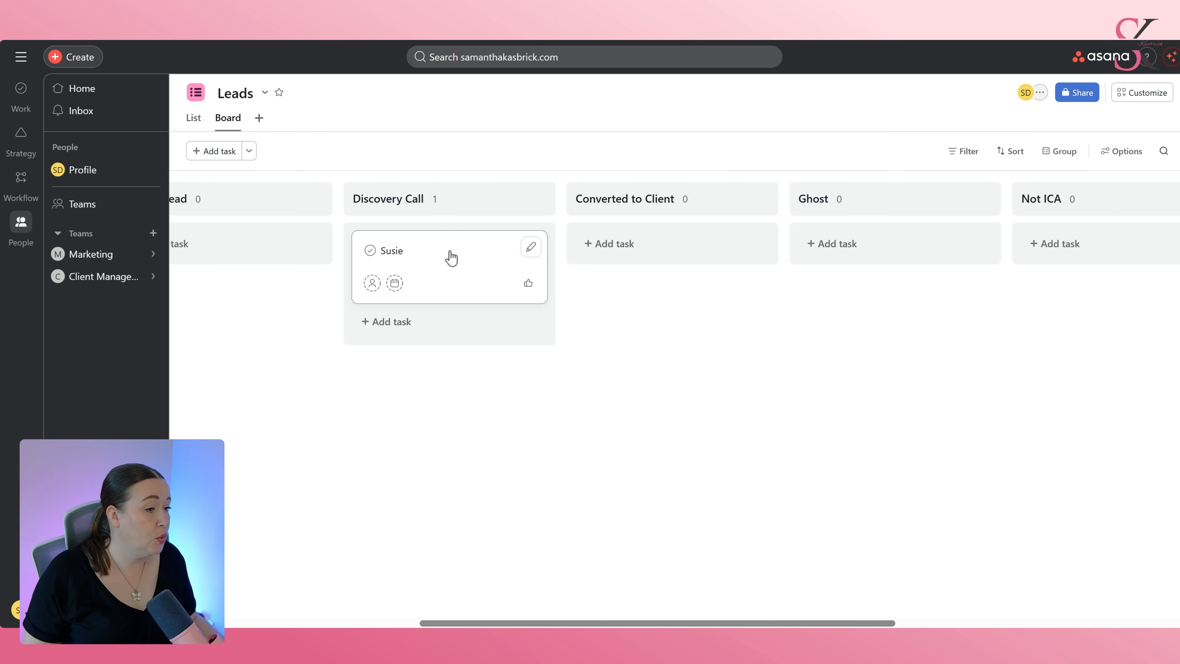
Move the Susie card from the Discovery Call column to the Ghost column of the Leads board.
drag(449, 257, 743, 261)
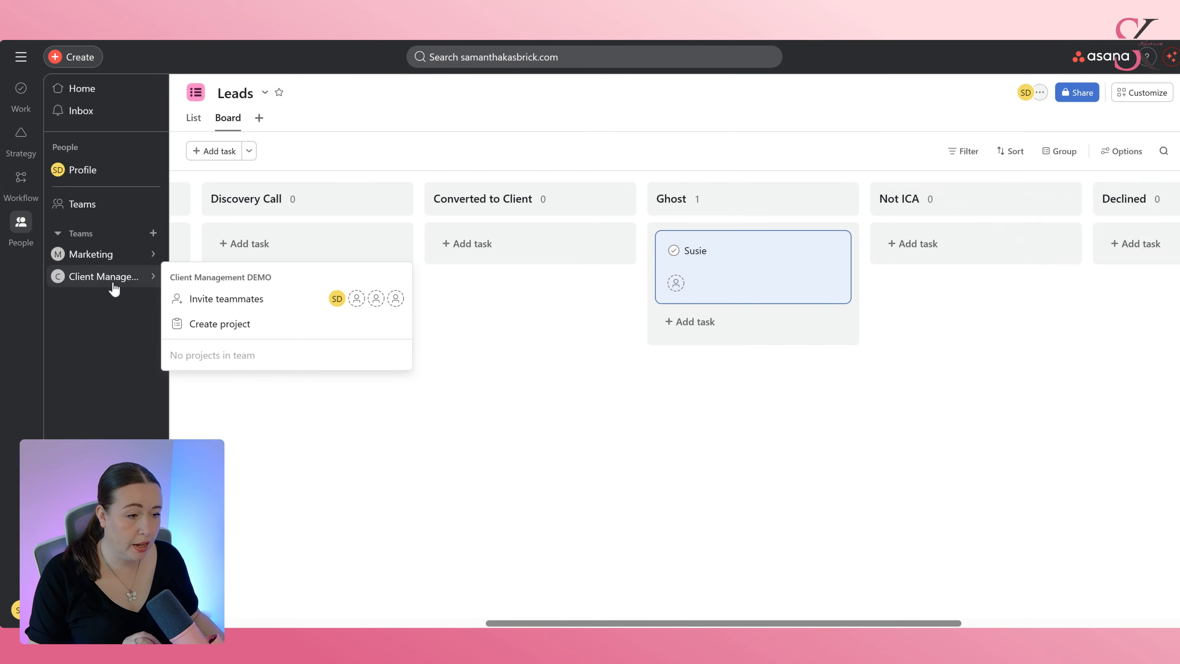
Browse the Client Management DEMO and Marketing teams and the Leads project's list and board views.
click(112, 280)
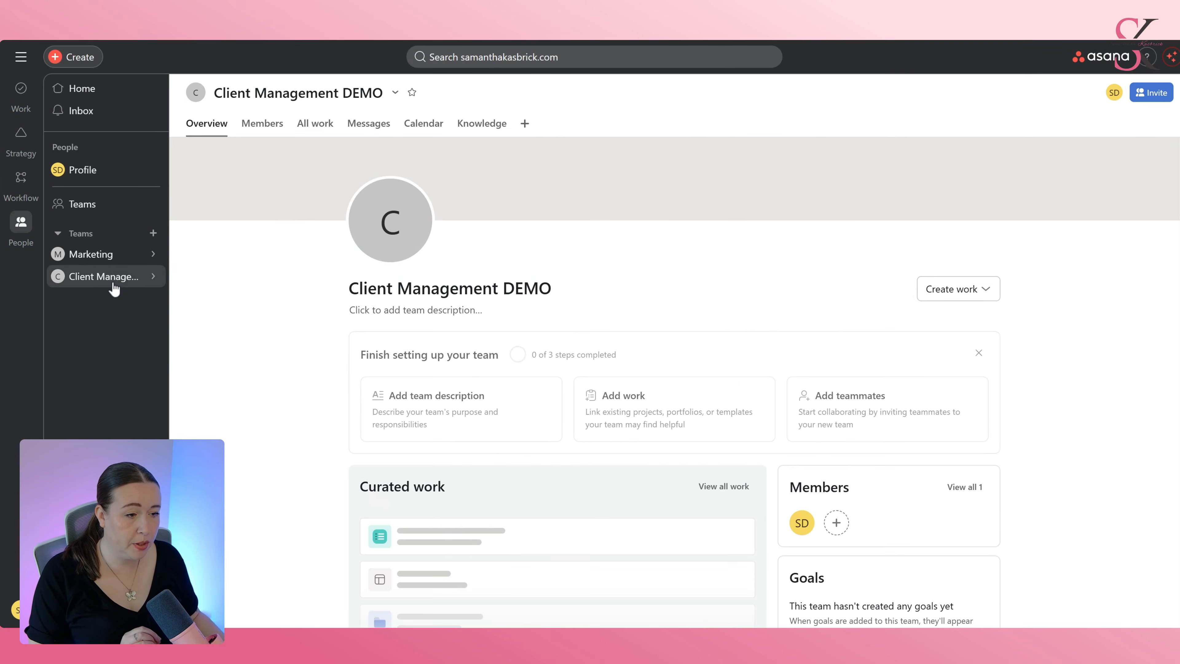
click(108, 254)
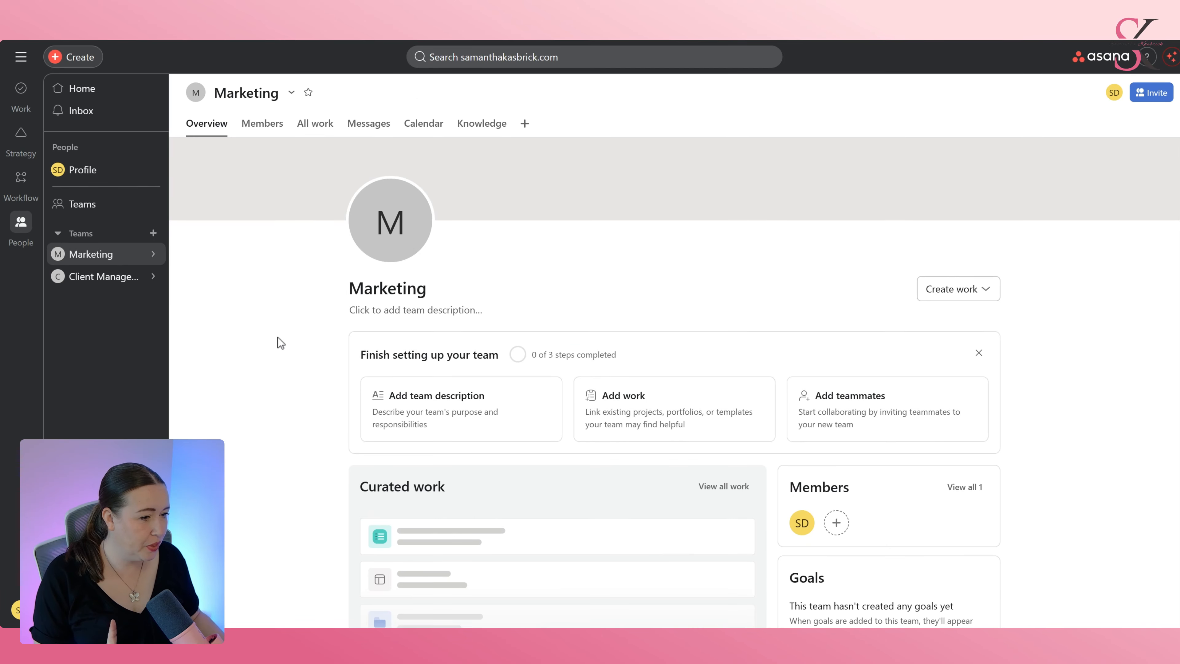
mouse_move(150, 255)
click(227, 331)
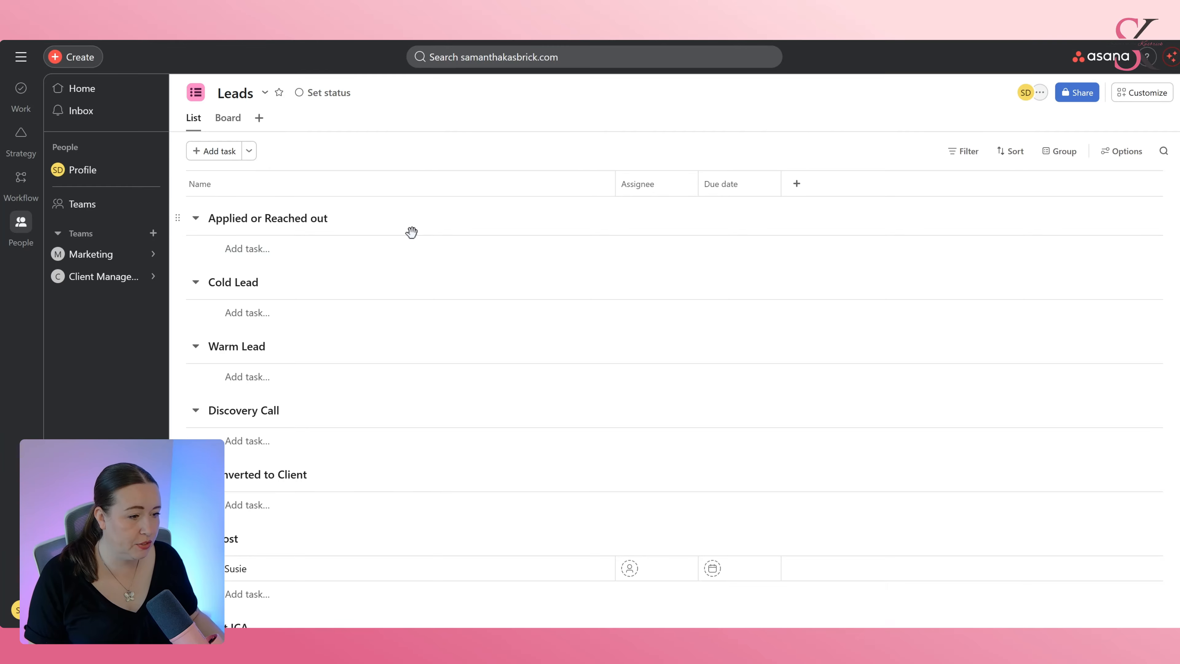
scroll(387, 353, down, 4)
scroll(387, 427, up, 4)
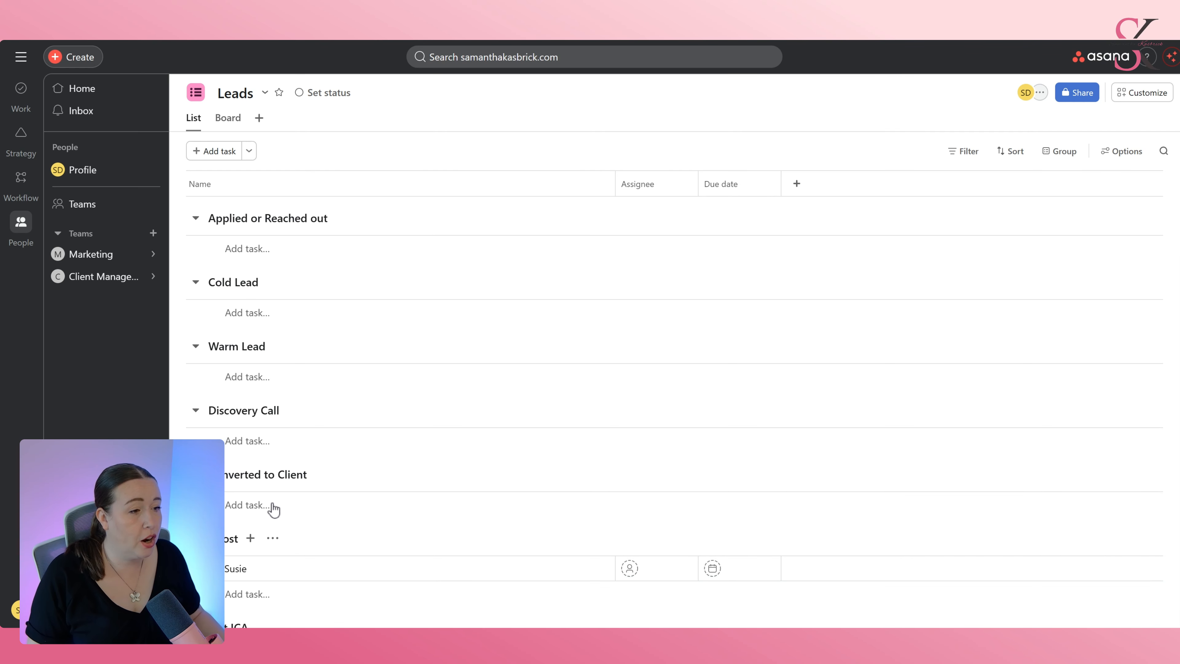
click(228, 118)
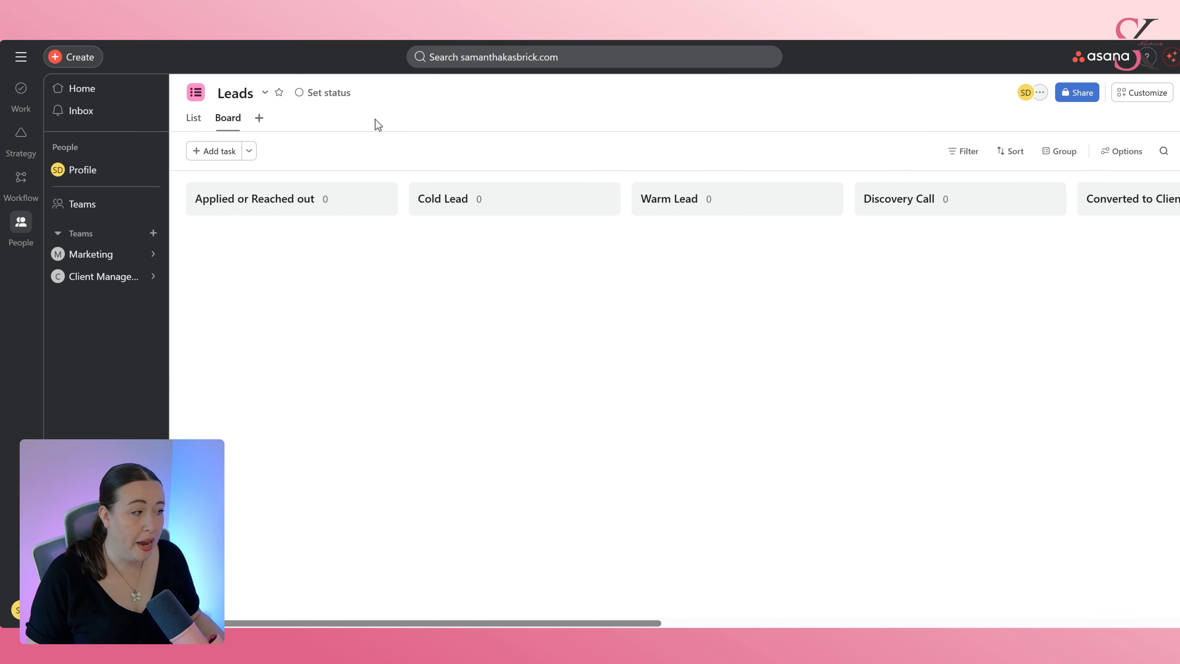
click(235, 122)
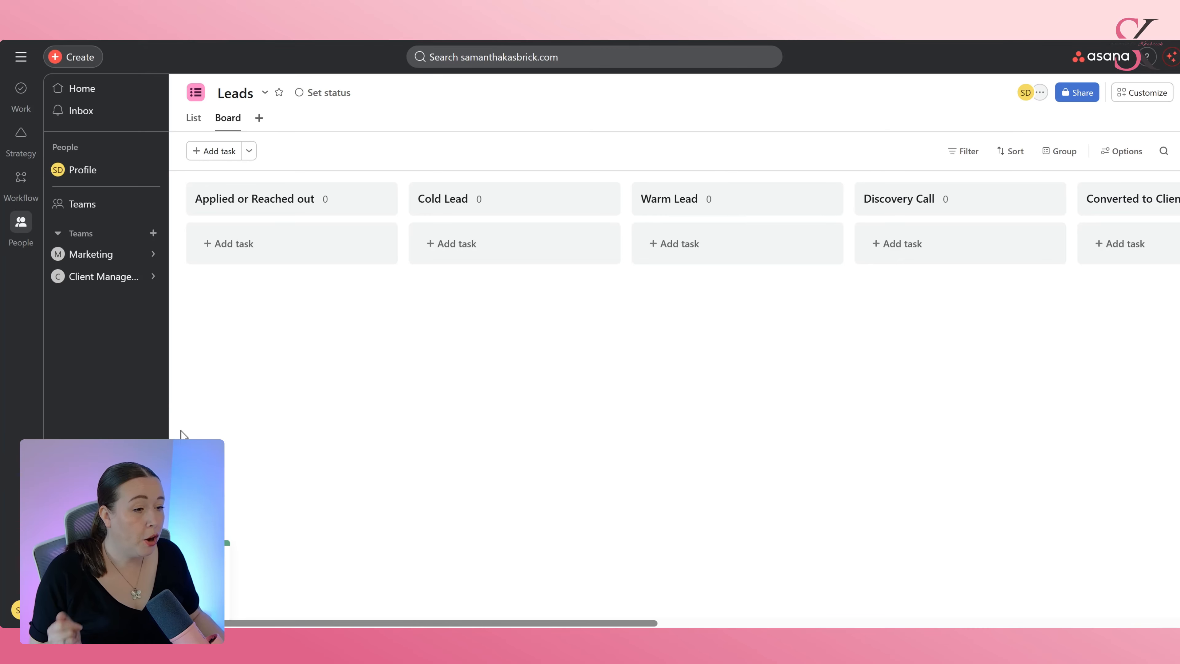
Create a blank project in the Client Management DEMO team named Suzie.
click(122, 279)
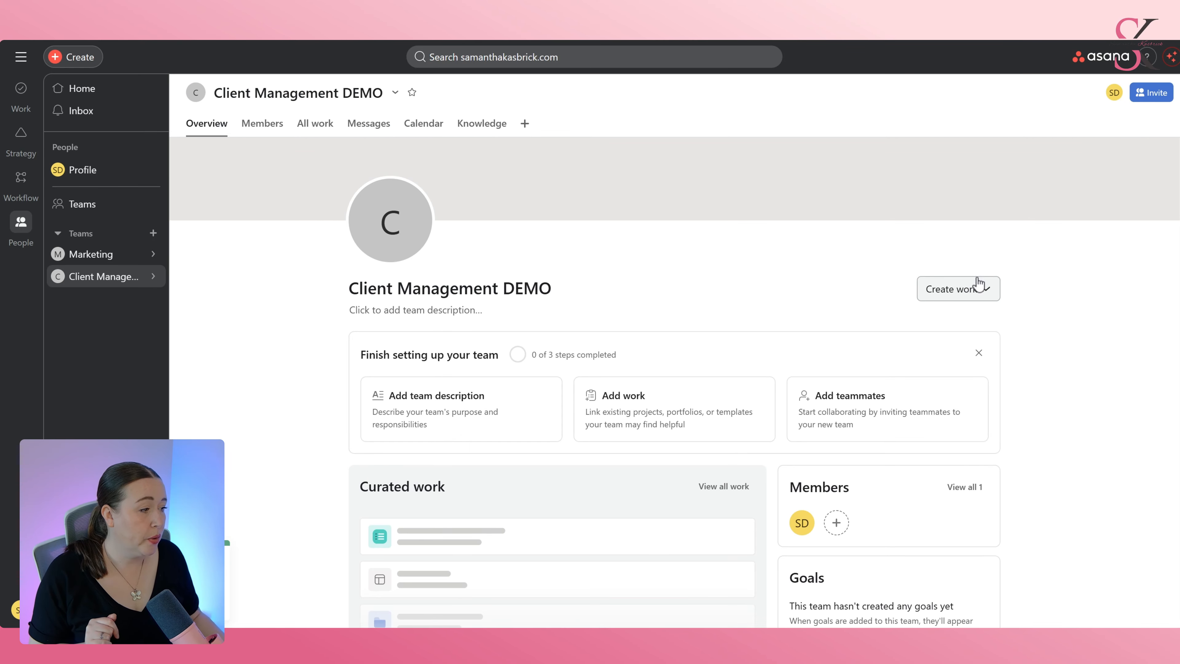
click(981, 290)
click(973, 318)
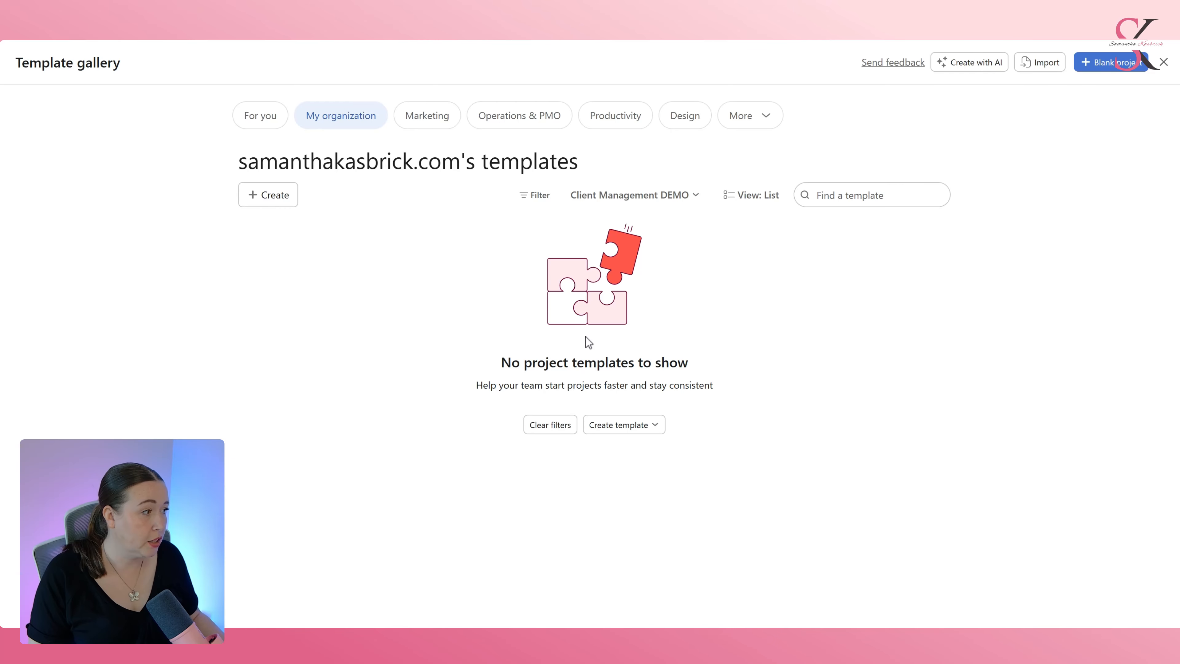
click(1105, 67)
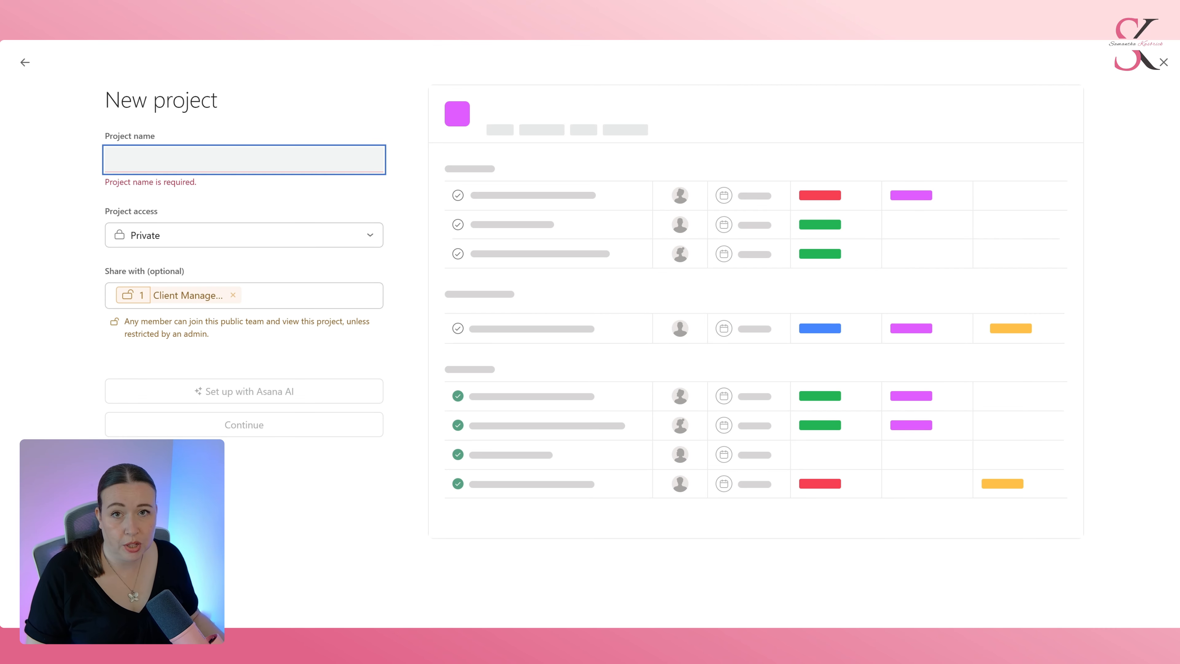
text(Suzie)
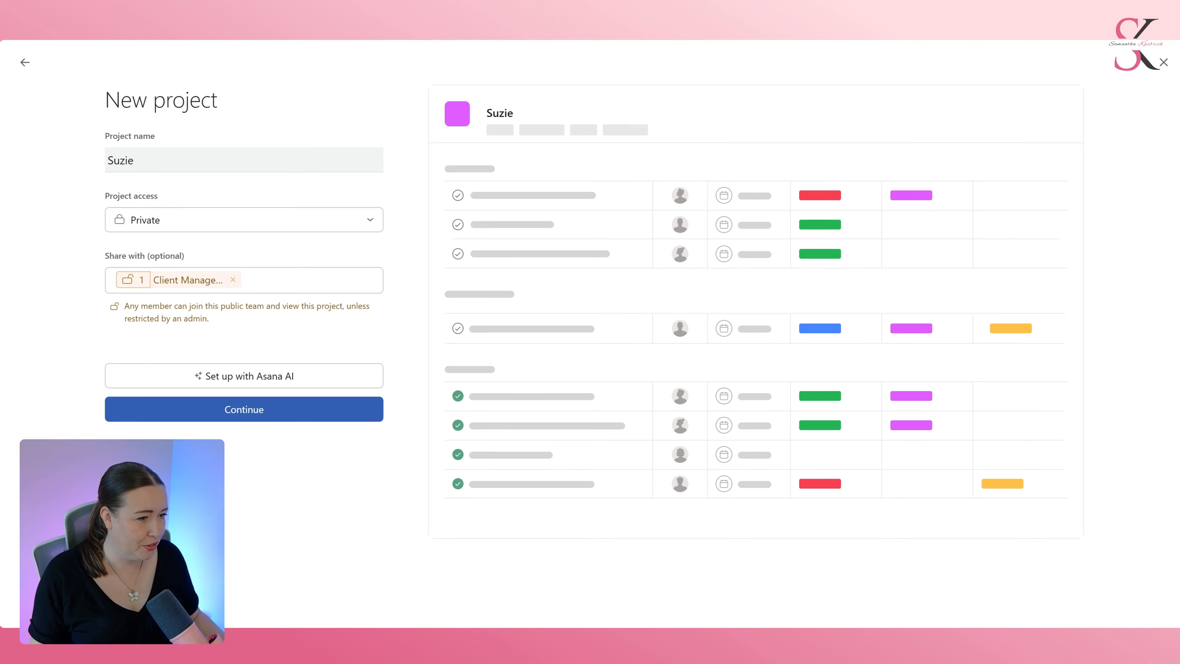
click(232, 410)
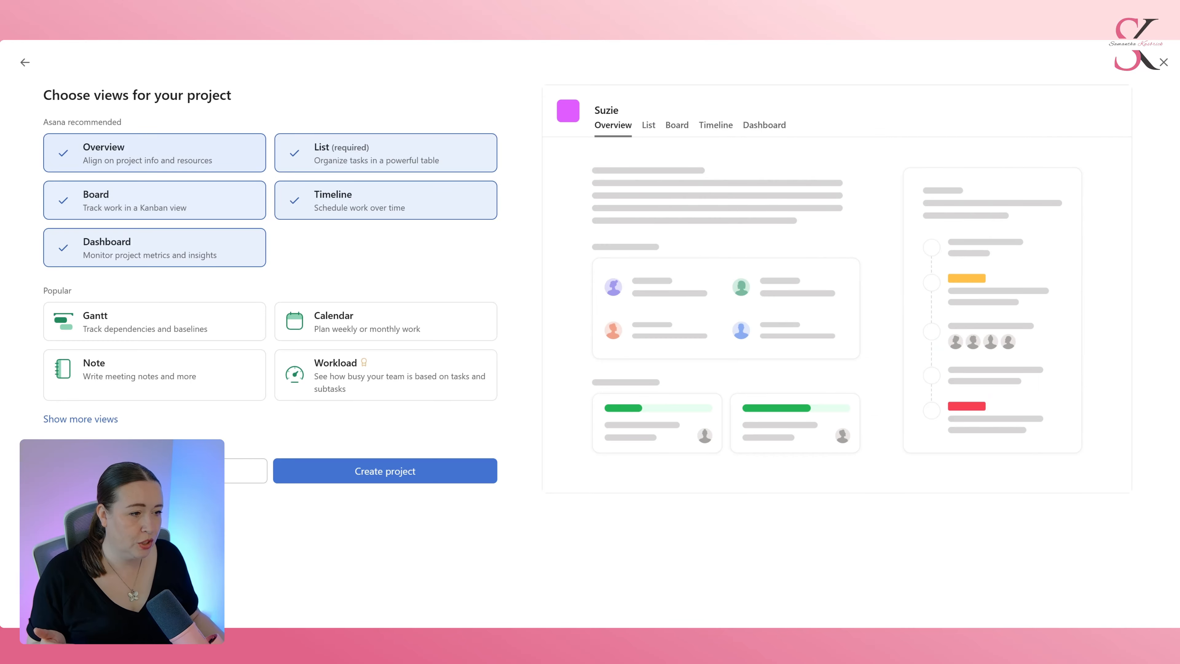
Deselect the Overview, Timeline, Board and Dashboard views, keeping only List, and create the project.
click(153, 153)
click(337, 211)
click(201, 201)
click(195, 242)
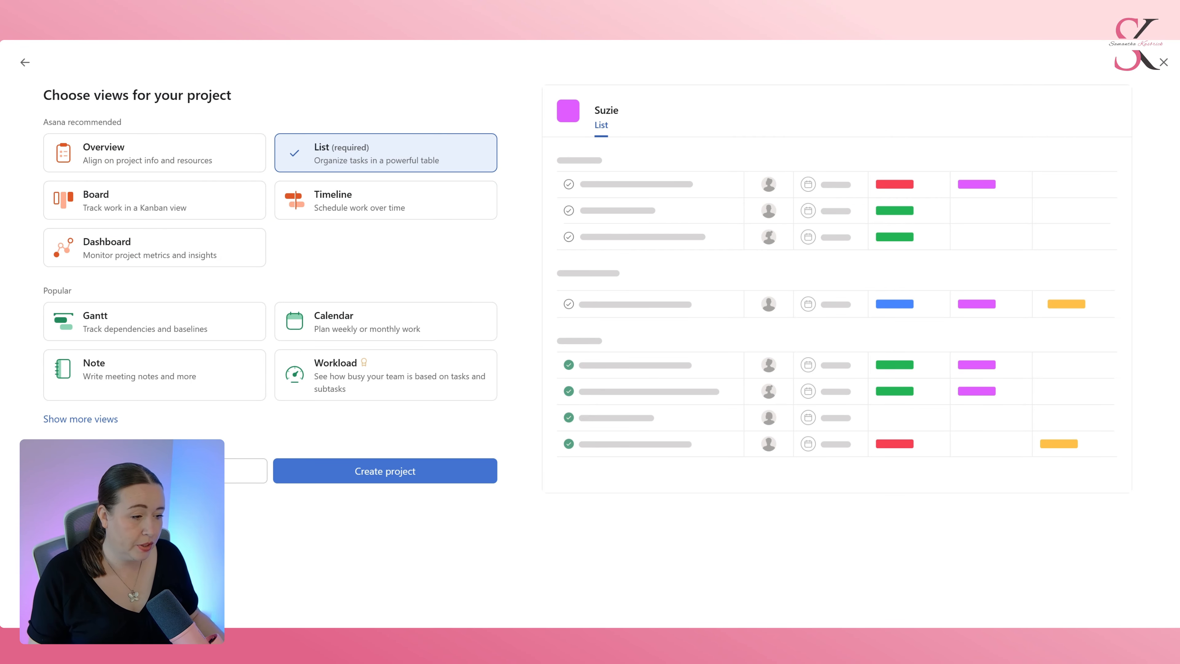
click(440, 476)
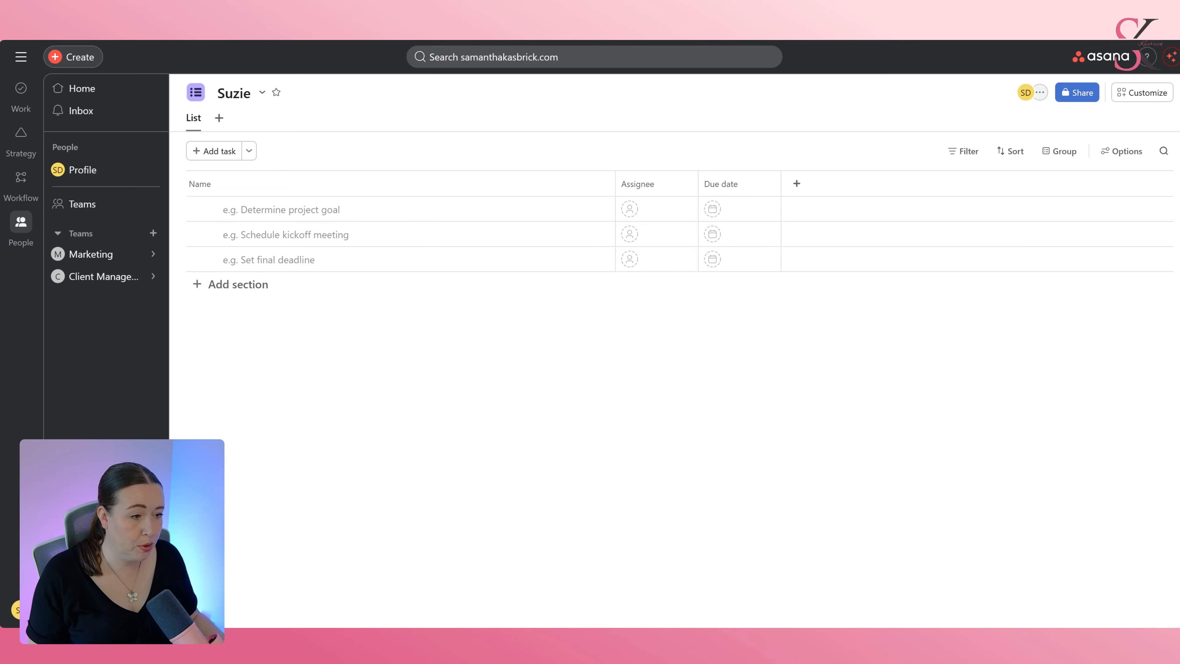
Add a section named Important Info to the project list.
click(229, 288)
text(Im)
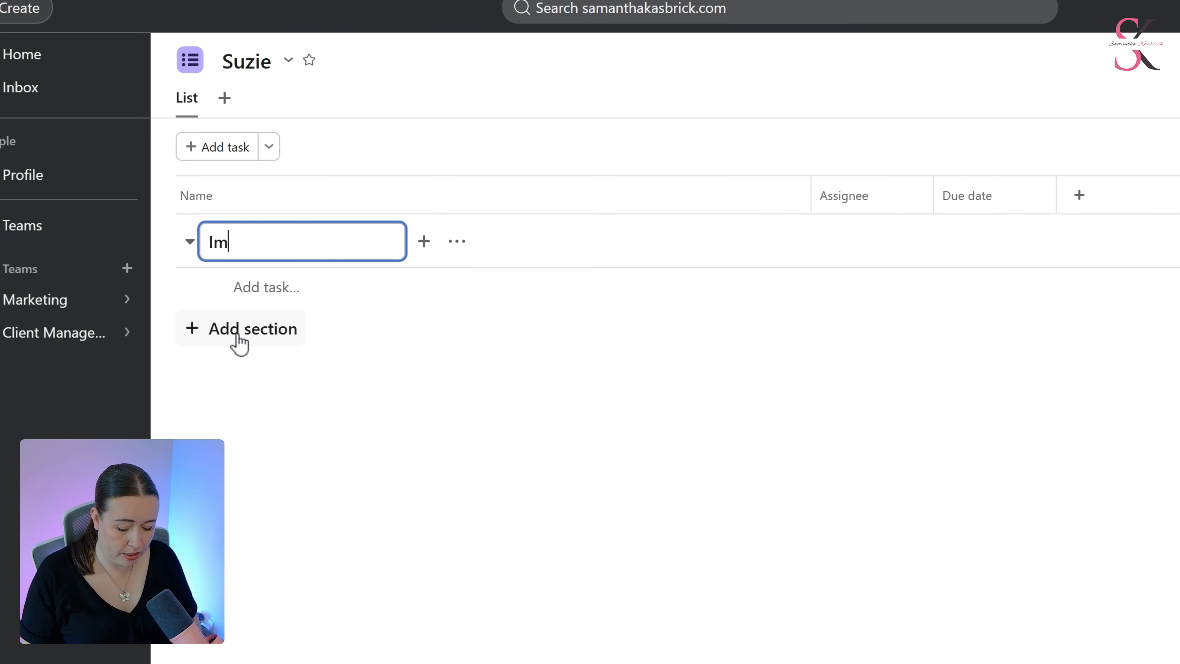
text(portant Info)
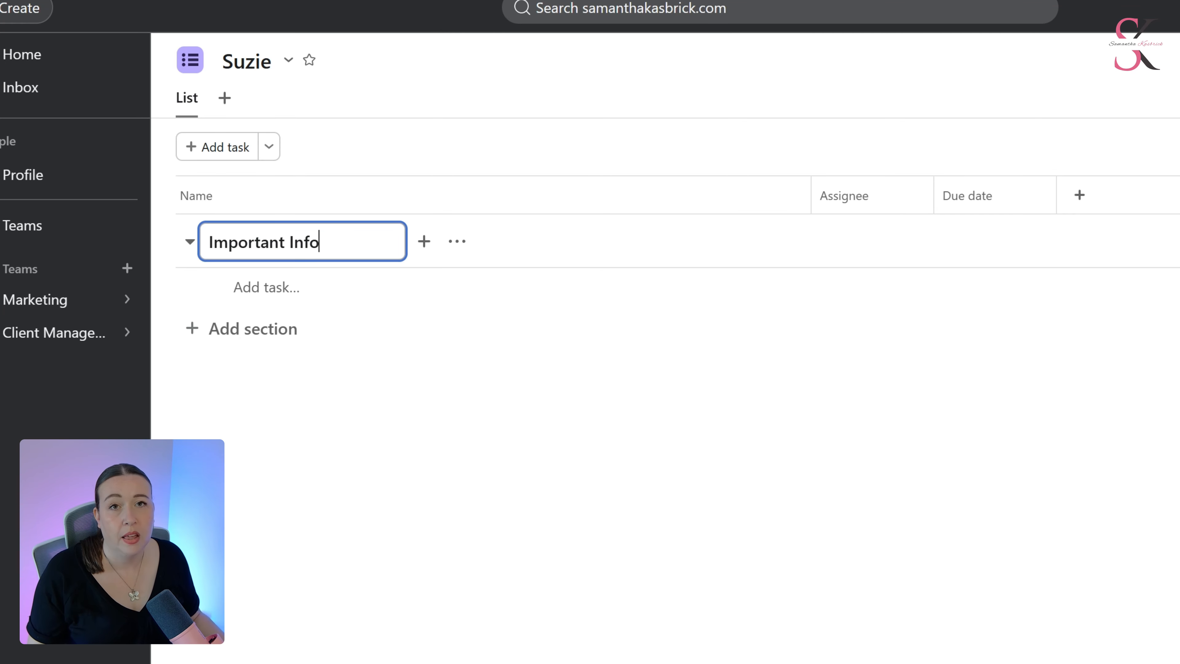
key(Return)
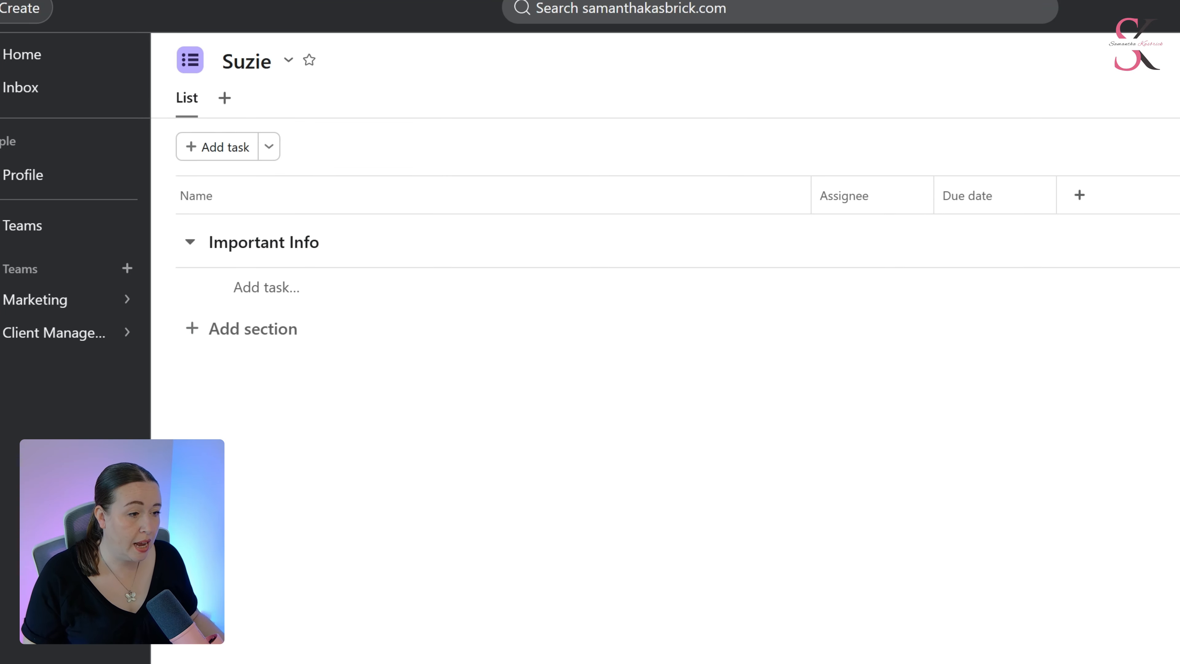
Add a task named Important Links under Important Info and briefly open its details.
click(266, 287)
text(Impor)
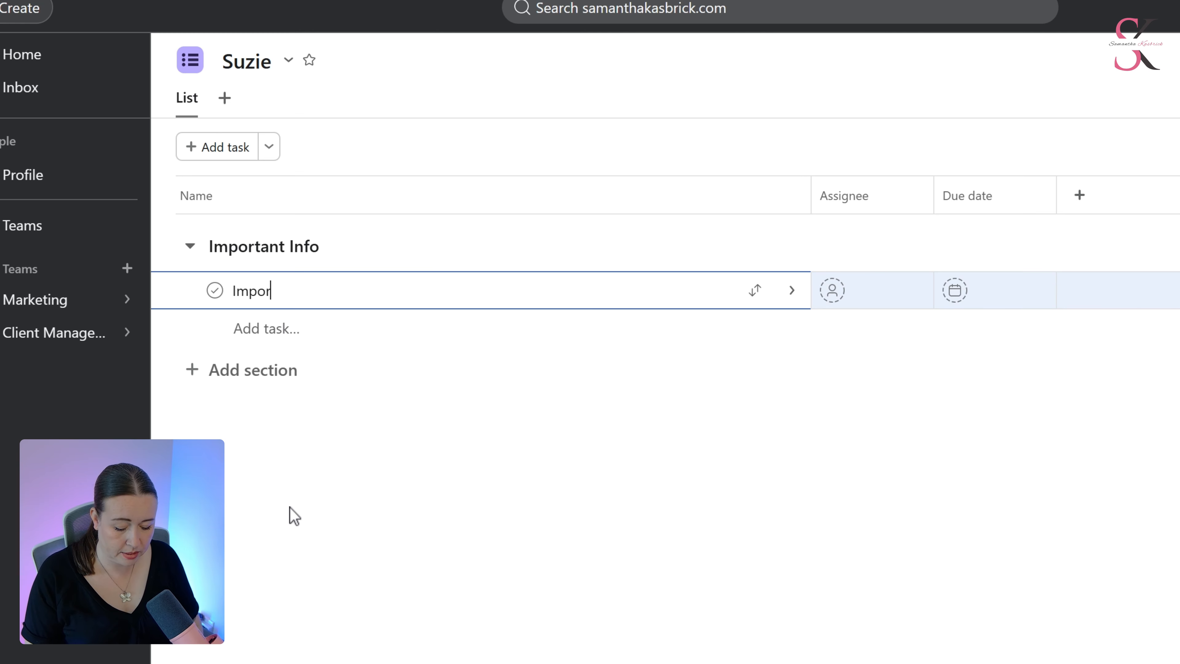
text(tant Links)
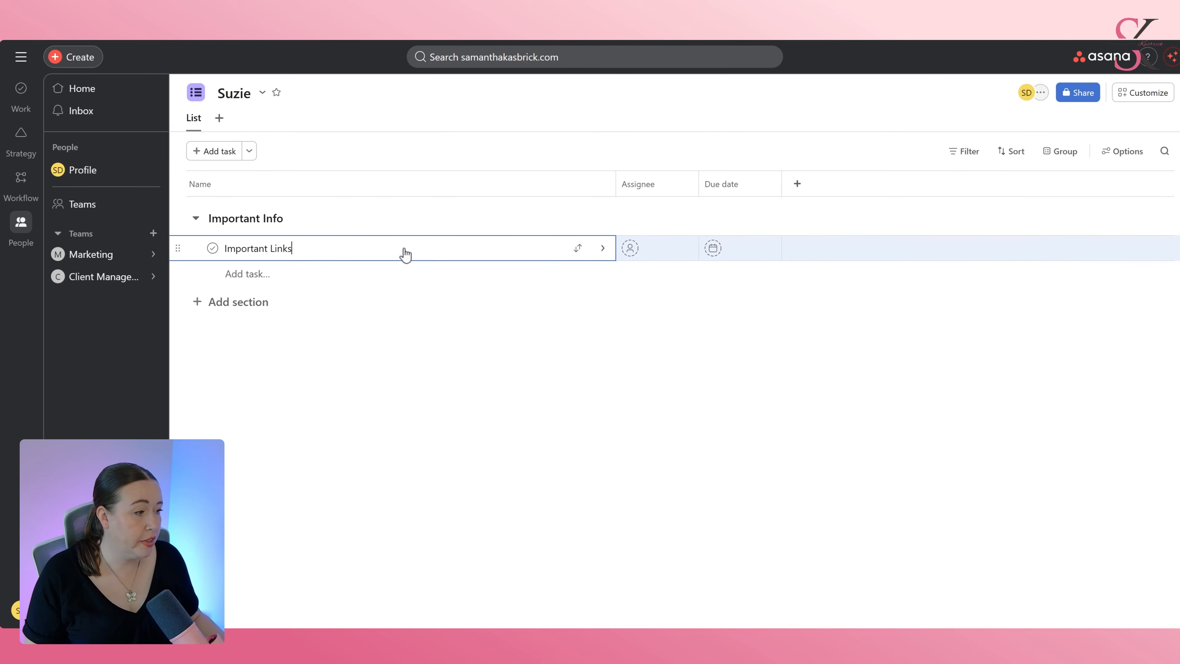
click(404, 255)
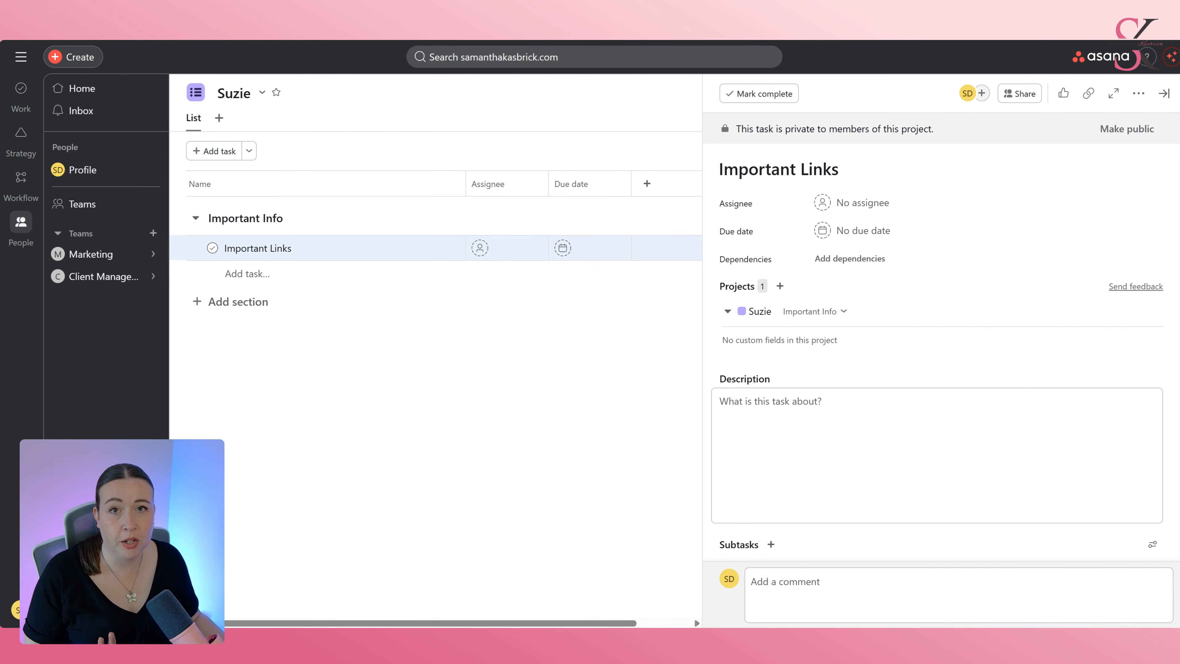
click(352, 385)
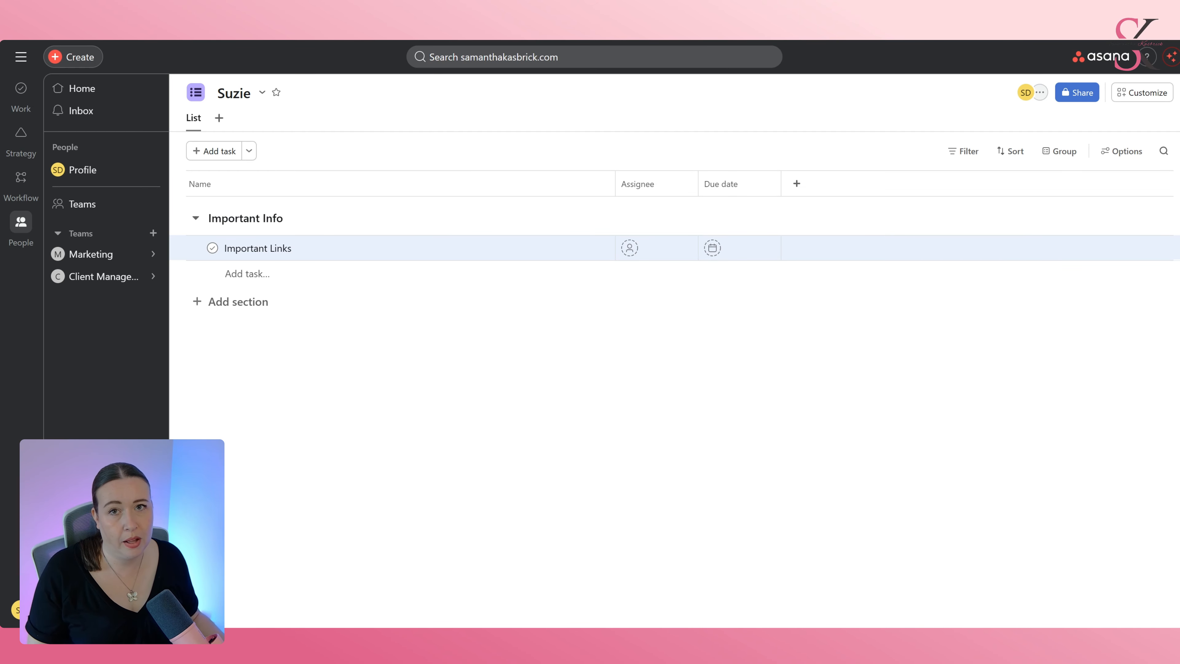
Add a second section named Onboarding.
click(242, 302)
text(ONboar)
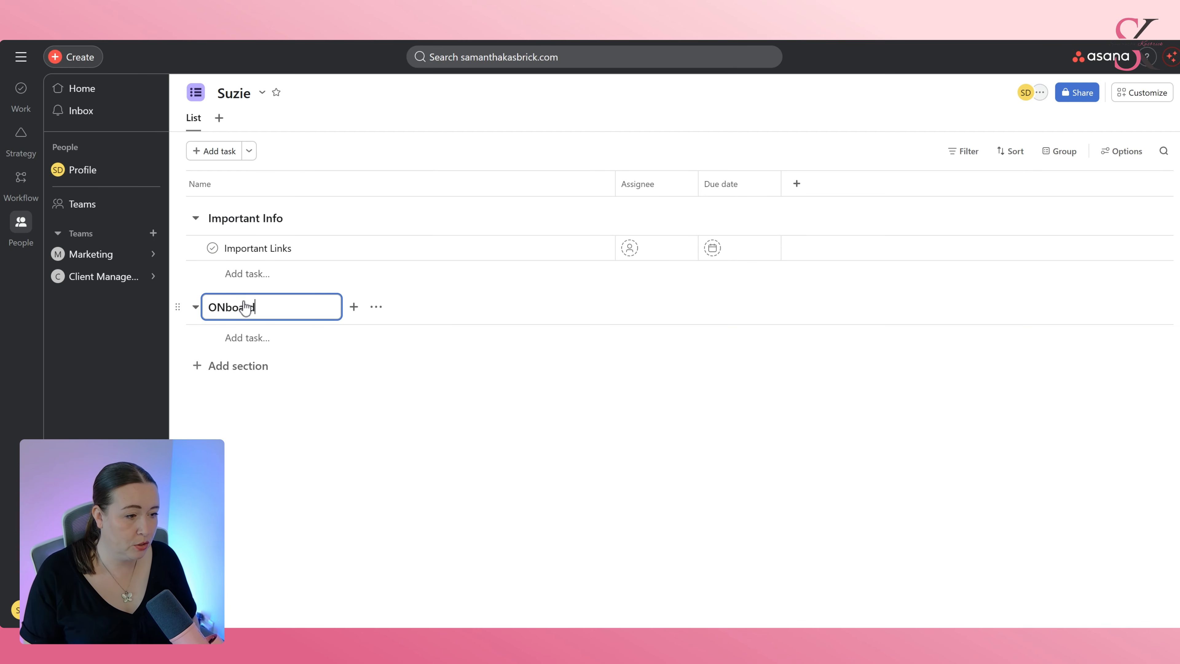
text(d)
key(BackSpace)
key(BackSpace)
key(BackSpace)
key(BackSpace)
key(BackSpace)
key(BackSpace)
text(n)
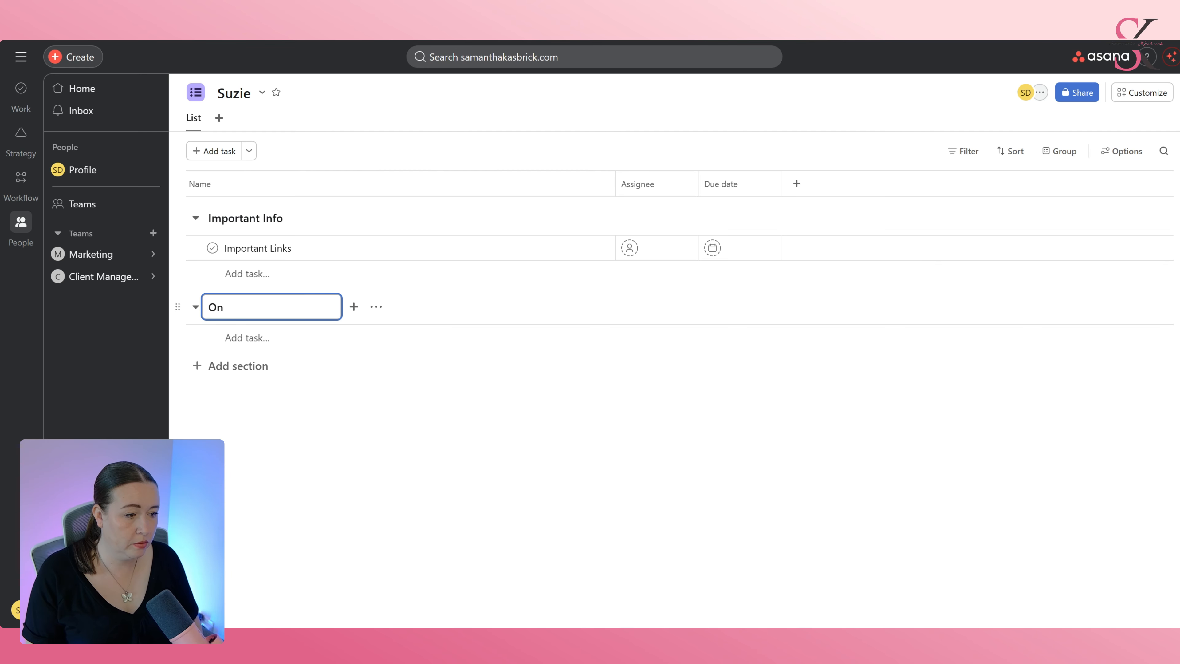
text(boarding)
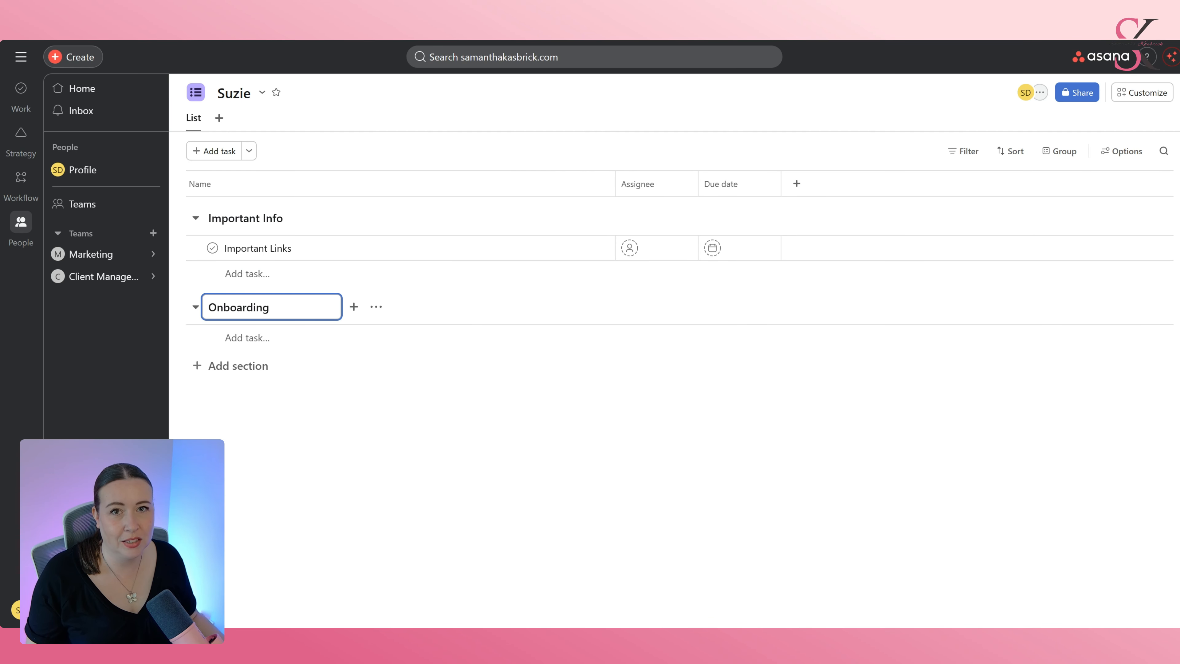
key(Return)
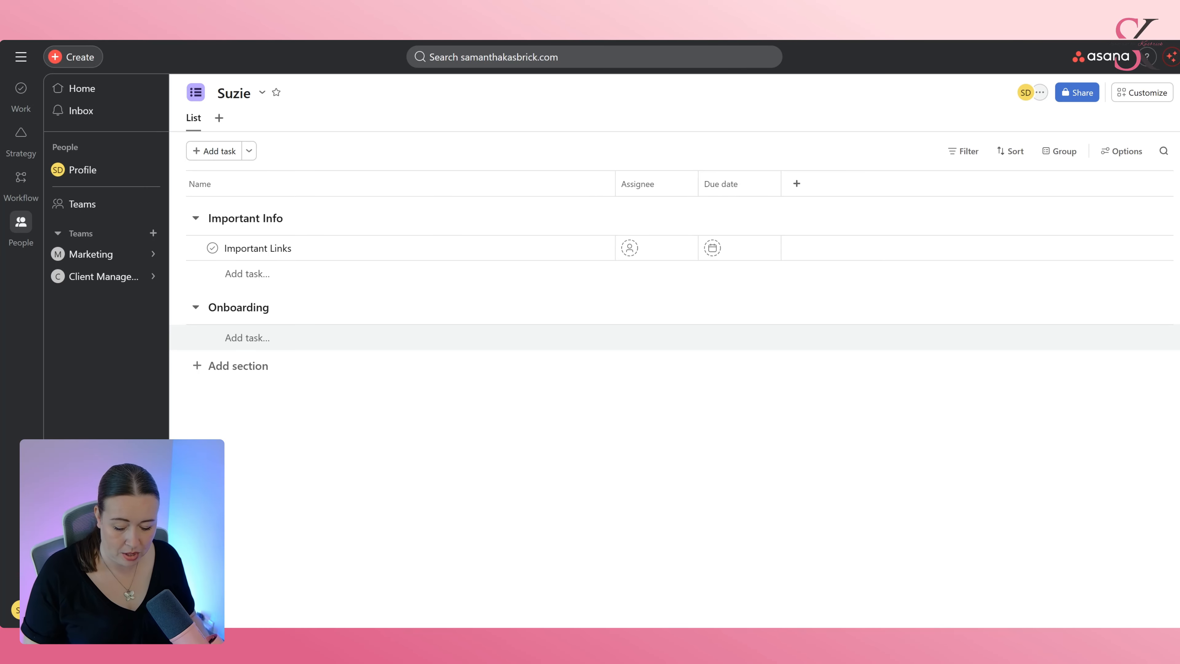
Add a task named Send the contract under Onboarding.
click(260, 338)
text(Sned)
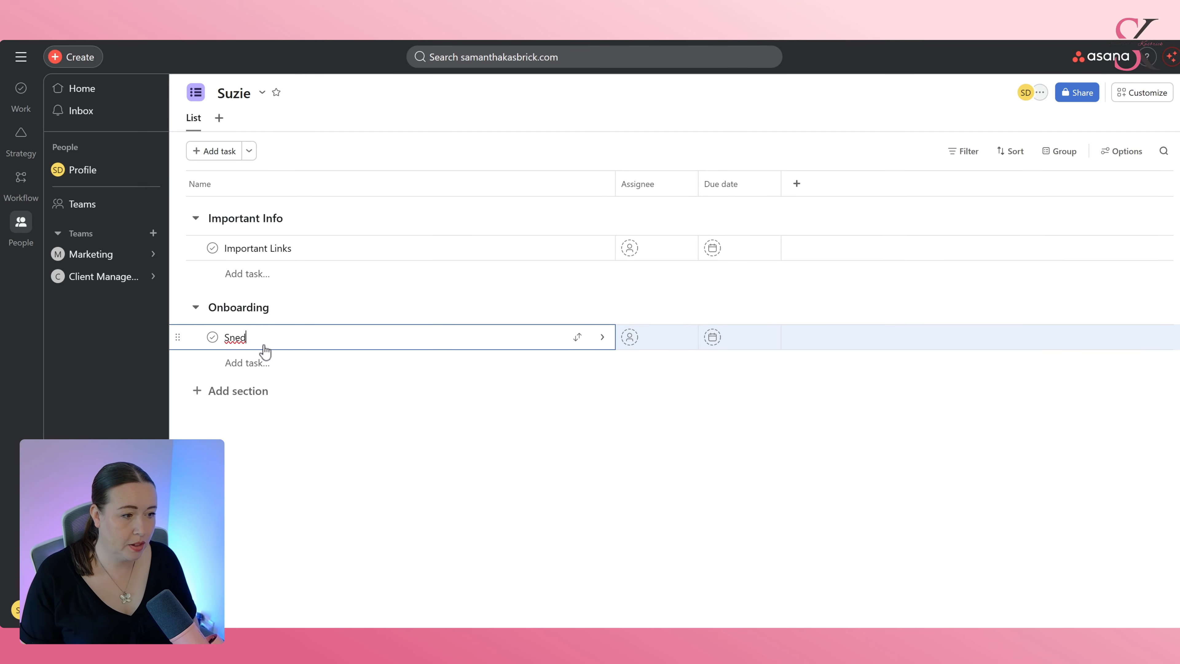
key(BackSpace)
key(BackSpace)
key(BackSpace)
text(end)
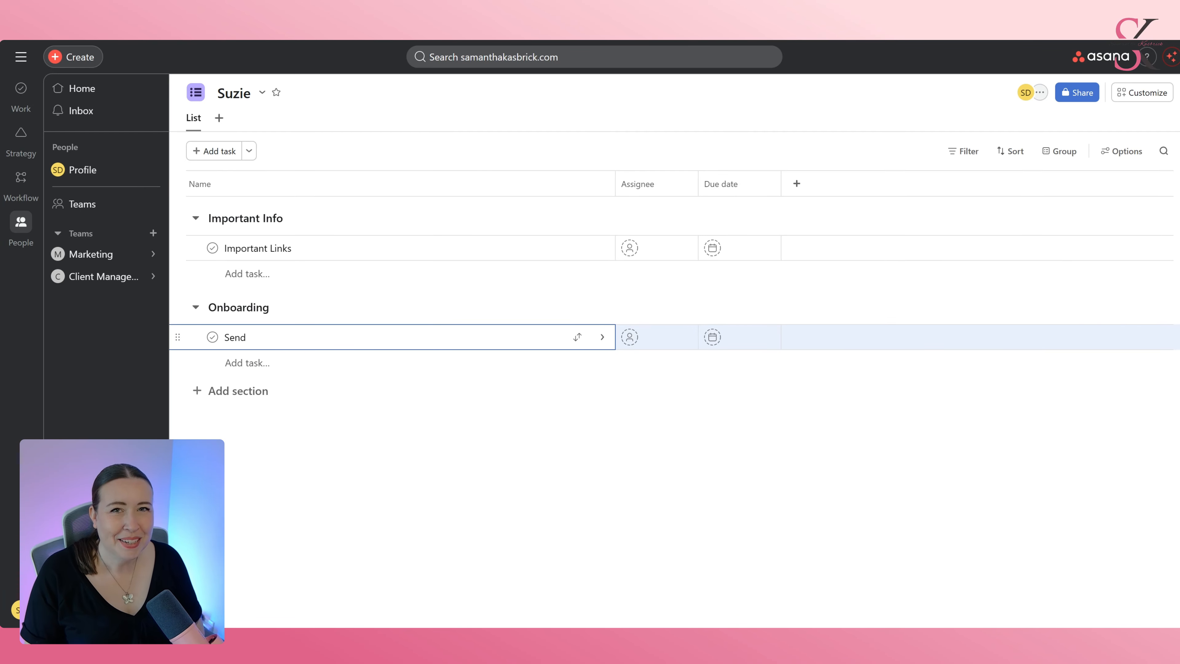
text( the contract)
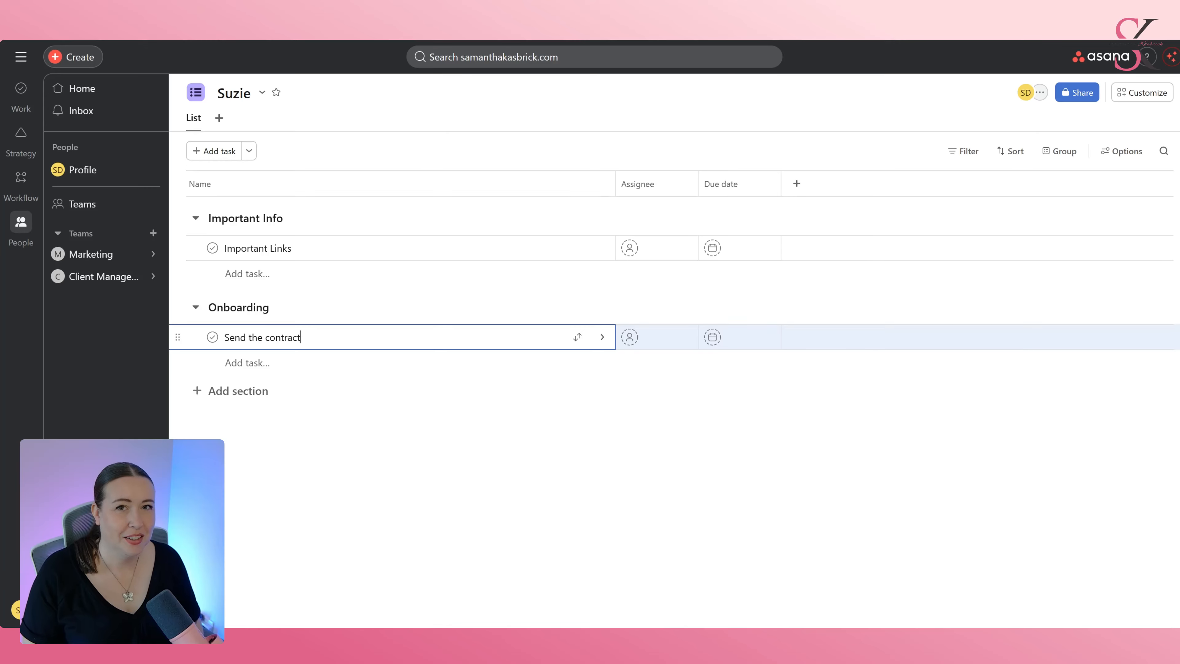
key(Return)
Add the tasks Confirm payment and Send the welcome packet under Onboarding.
text(Col)
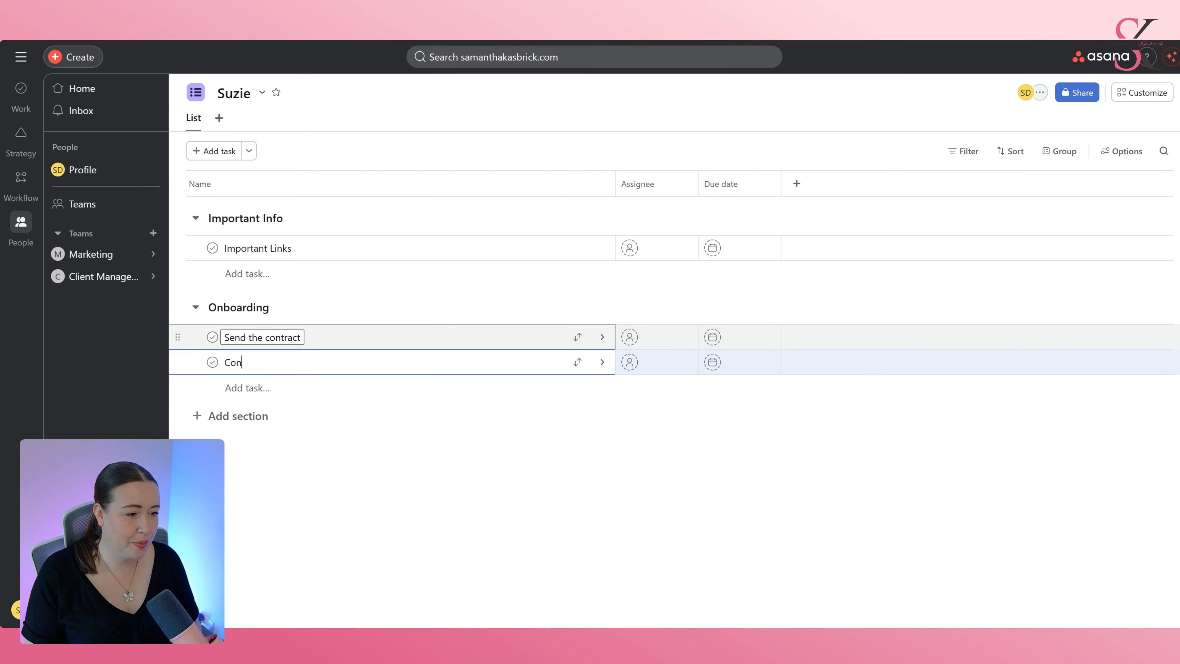
text(firm payment)
key(Return)
text(Send)
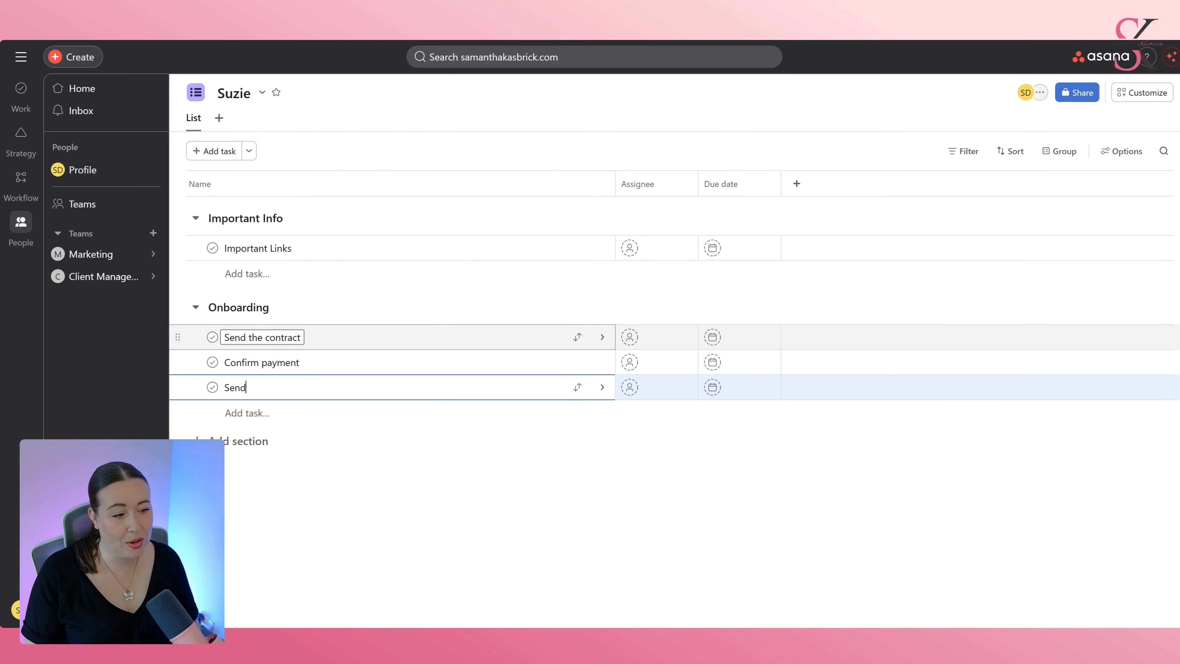
text( the welcome packet)
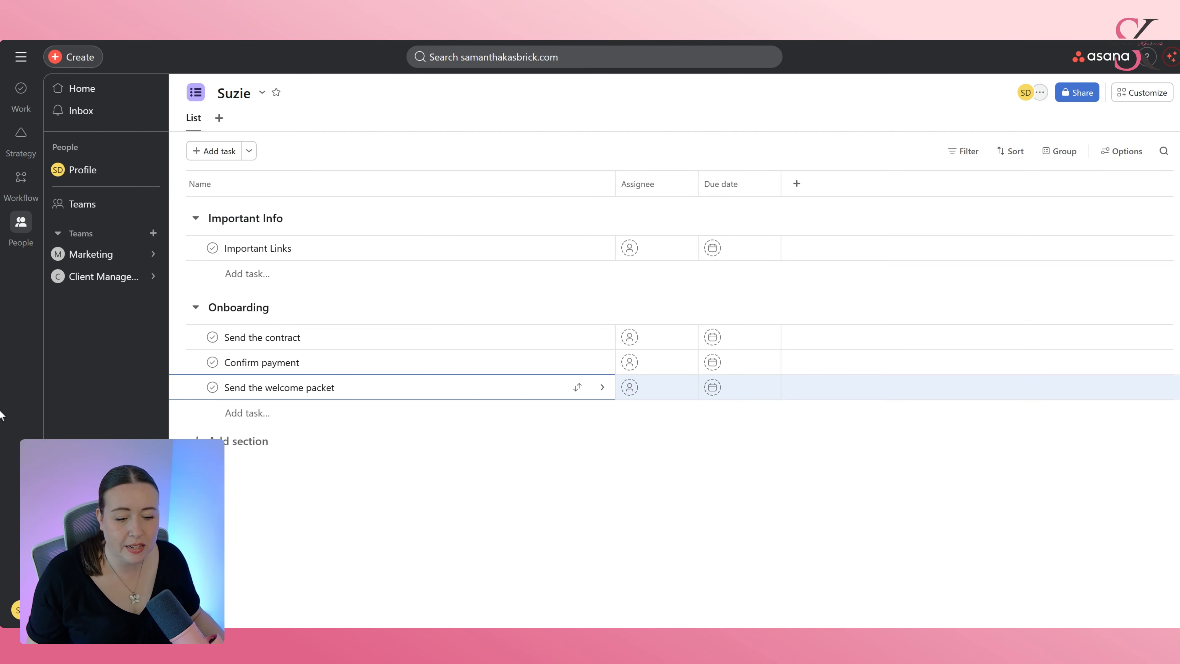
key(Escape)
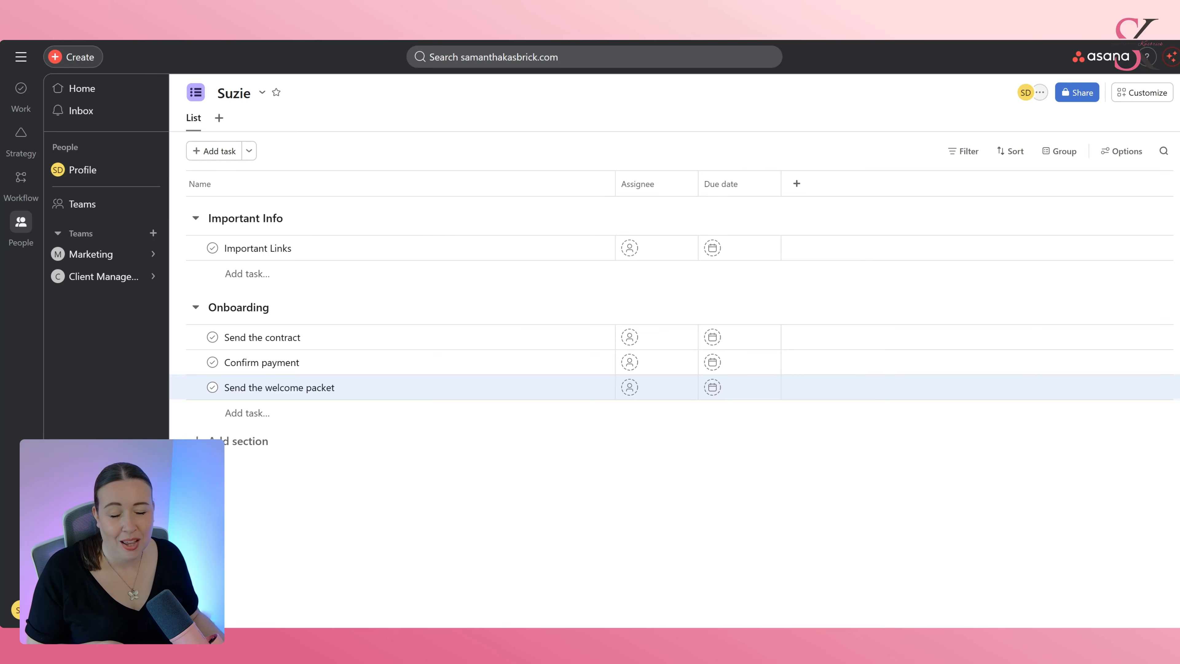
Add a section named Ongoing Work containing a task named Review analytics, and open the task's details.
click(234, 440)
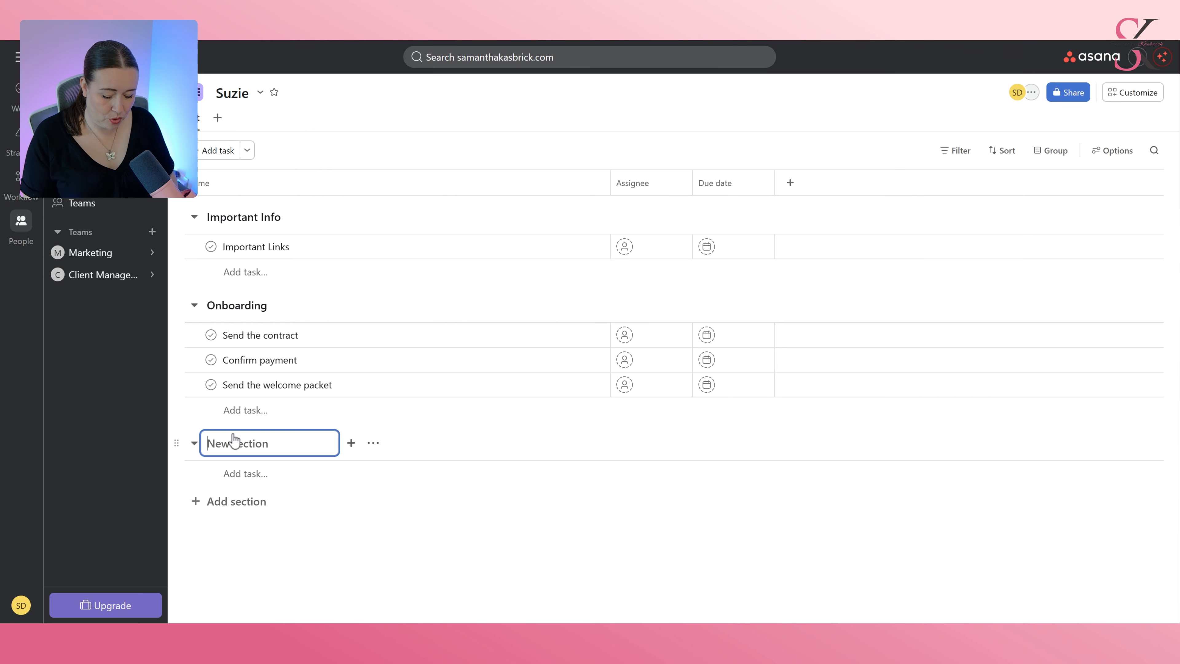
text(Ongoing Work)
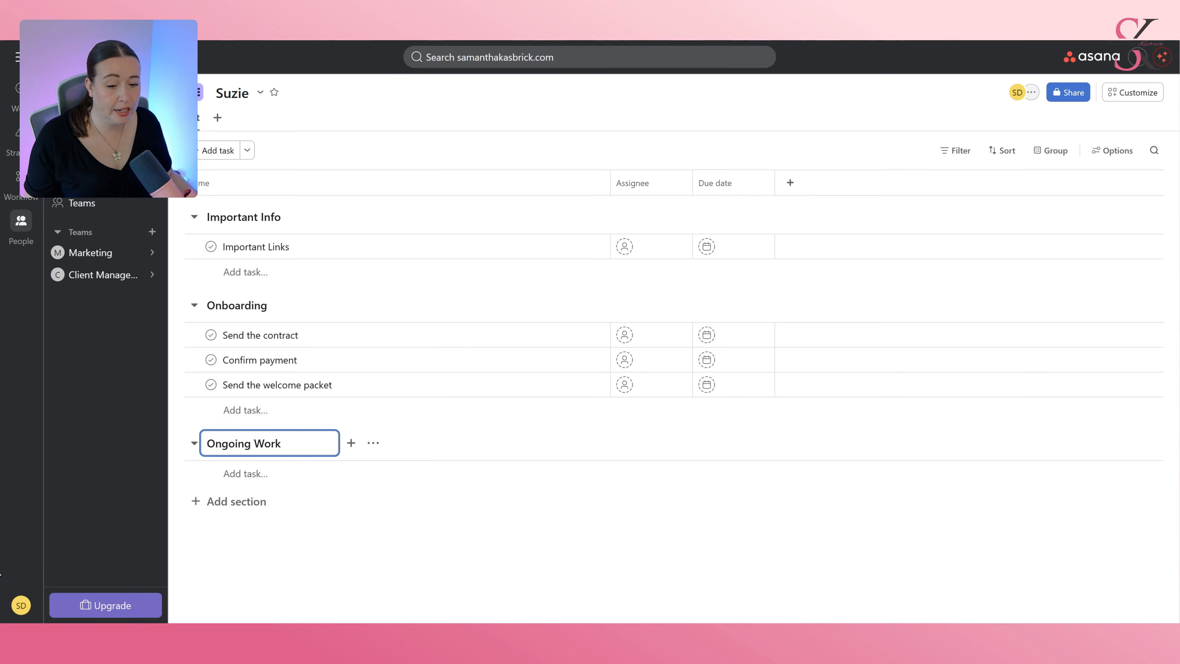
click(223, 477)
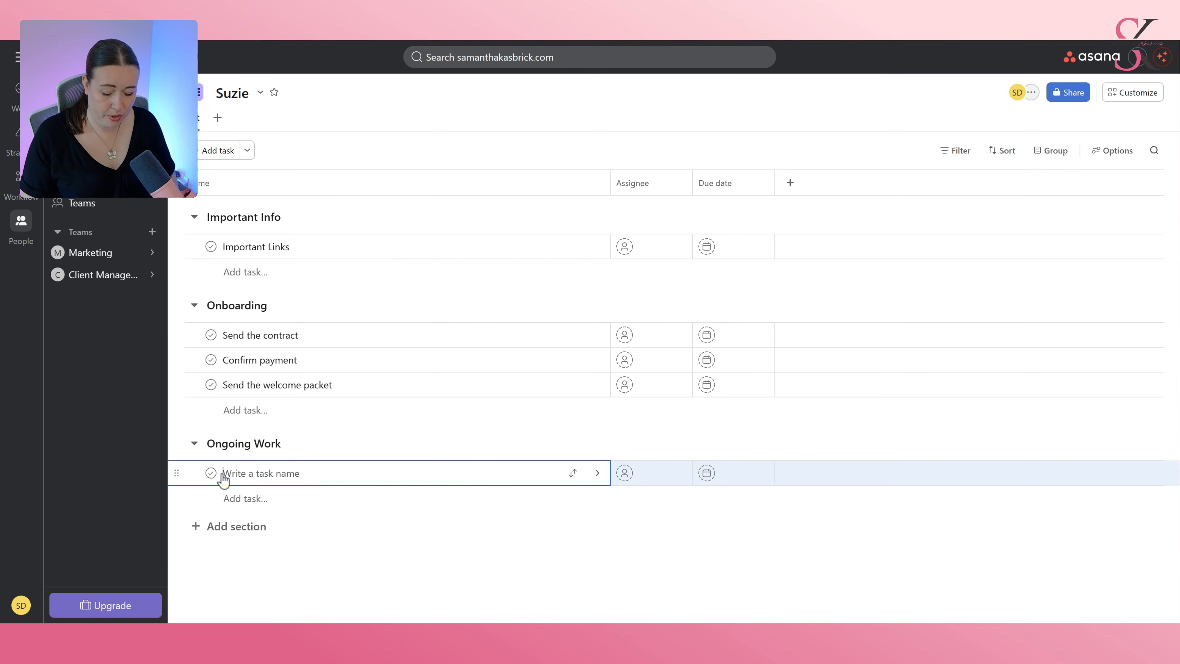
text(Re)
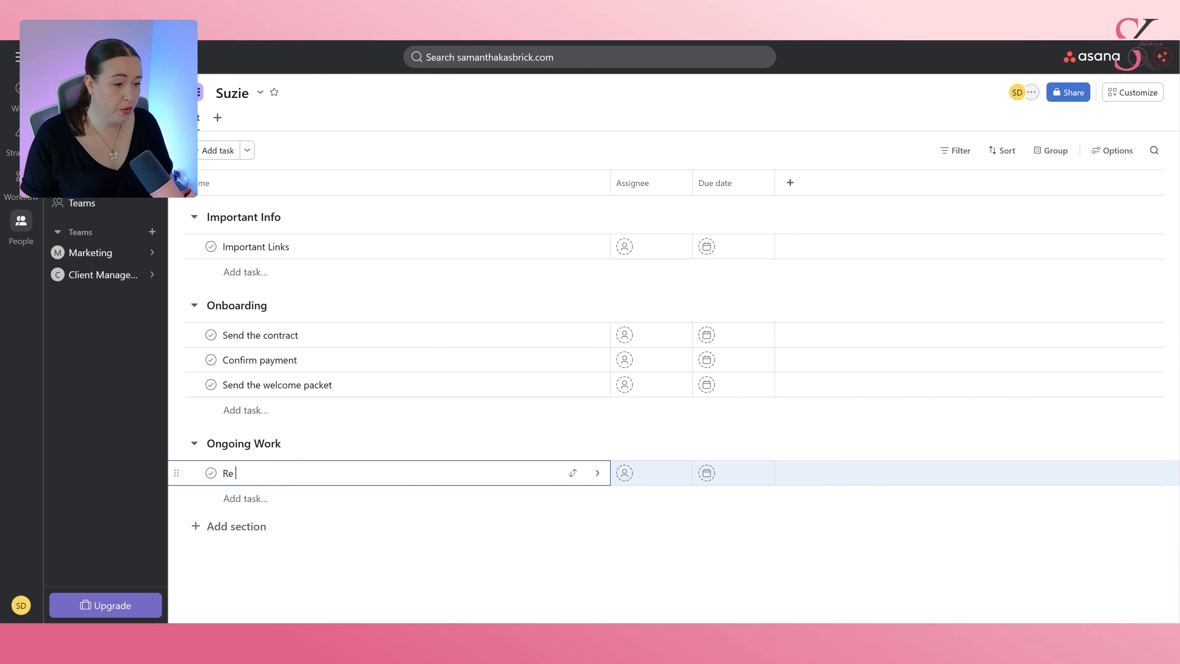
text(view analytics)
click(455, 473)
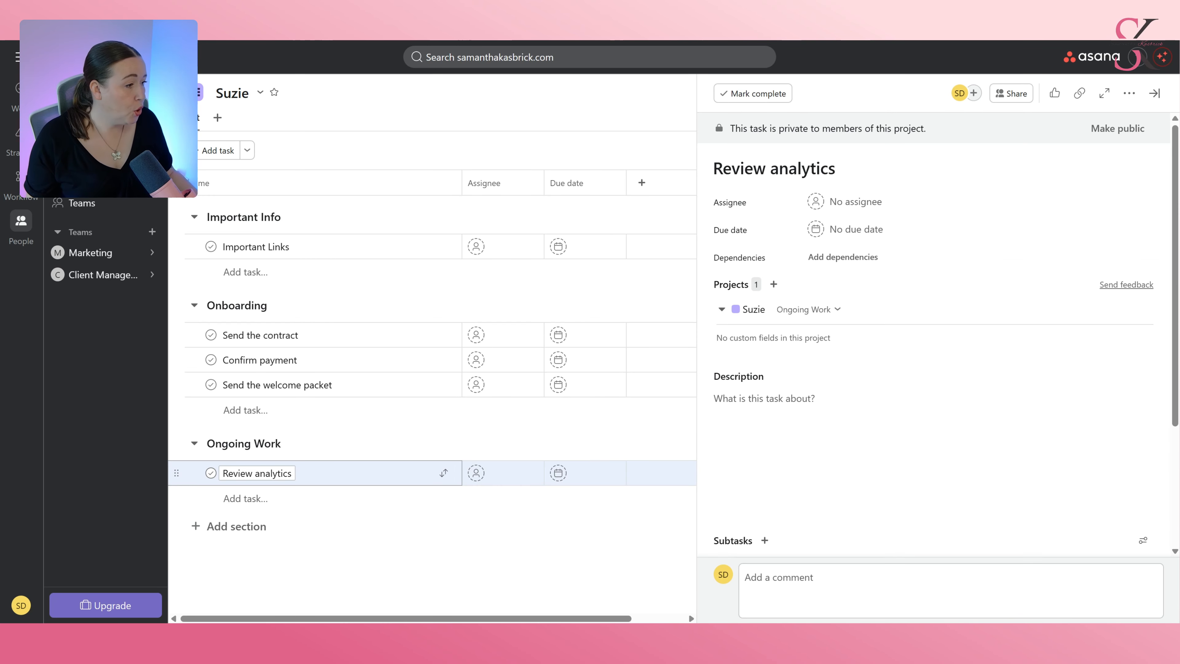
Set Review analytics' due date to 8 June 2026, repeating weekly on Monday and Tuesday.
click(859, 232)
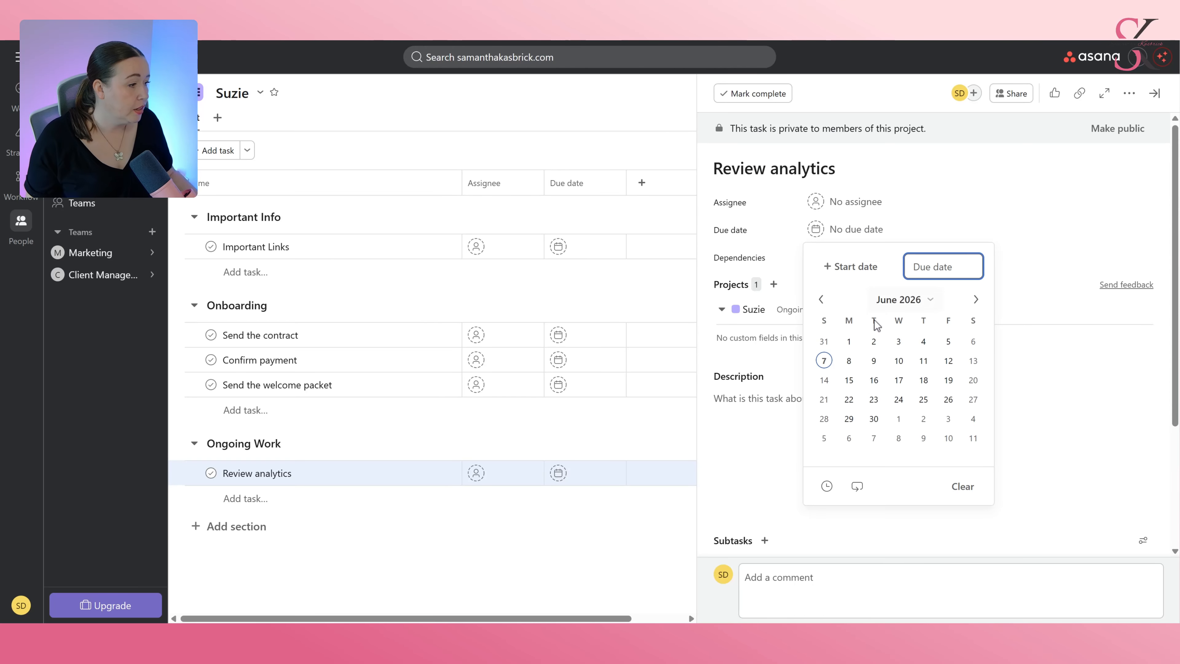
click(854, 364)
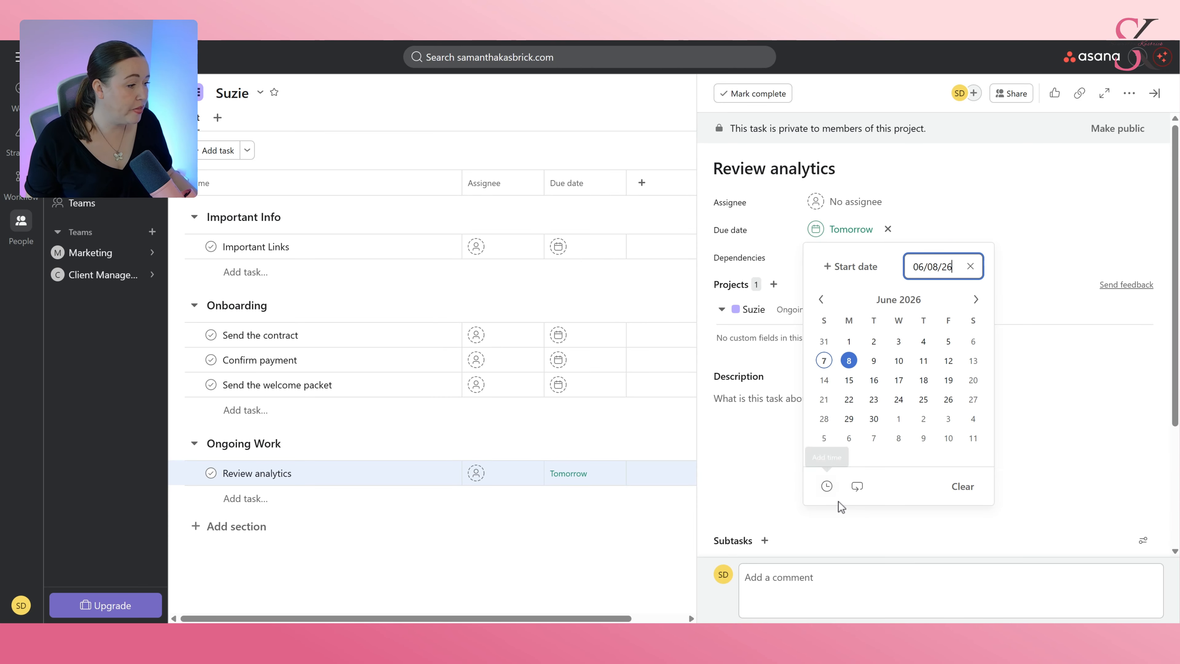
click(857, 486)
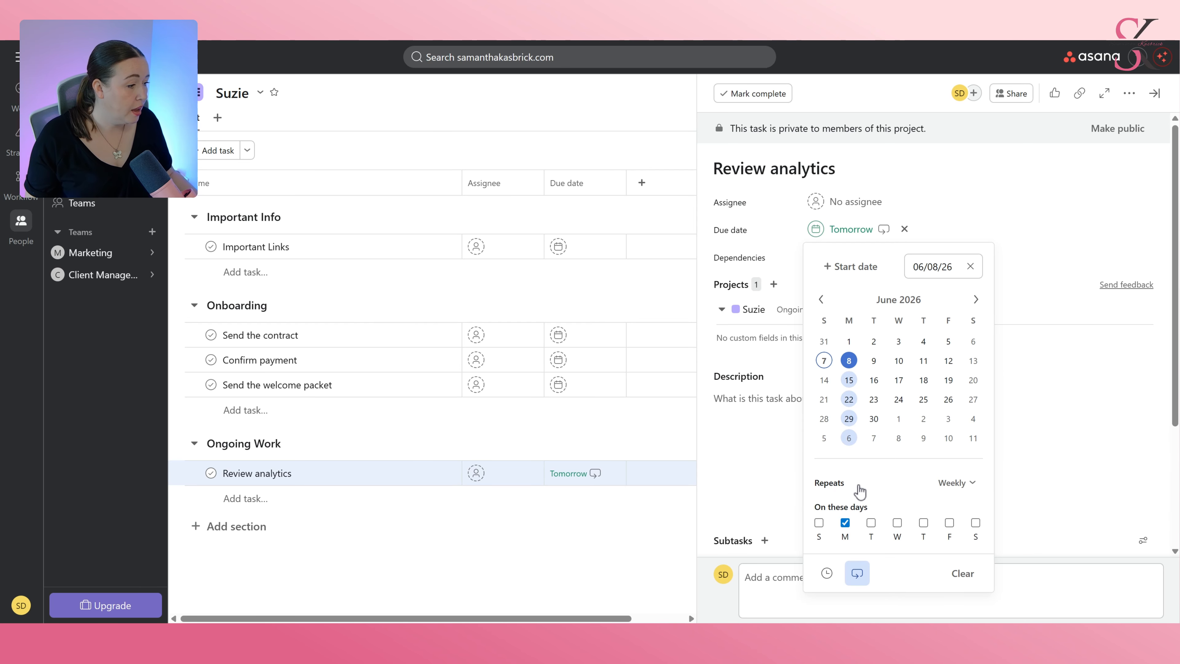
click(872, 523)
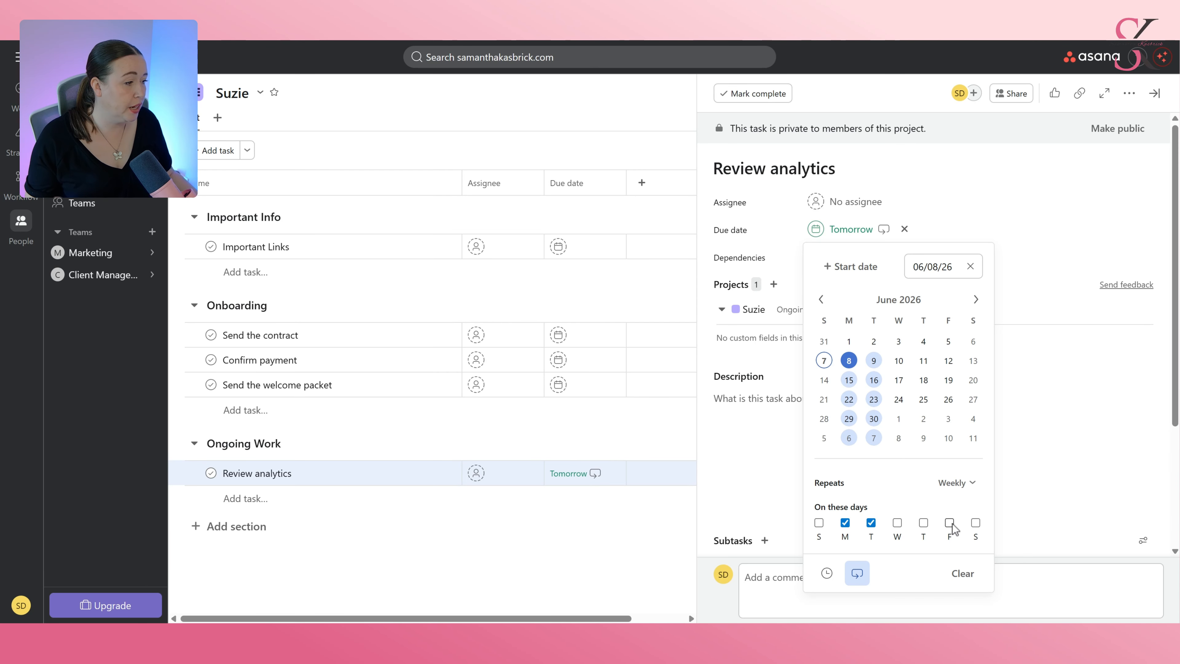
click(1093, 357)
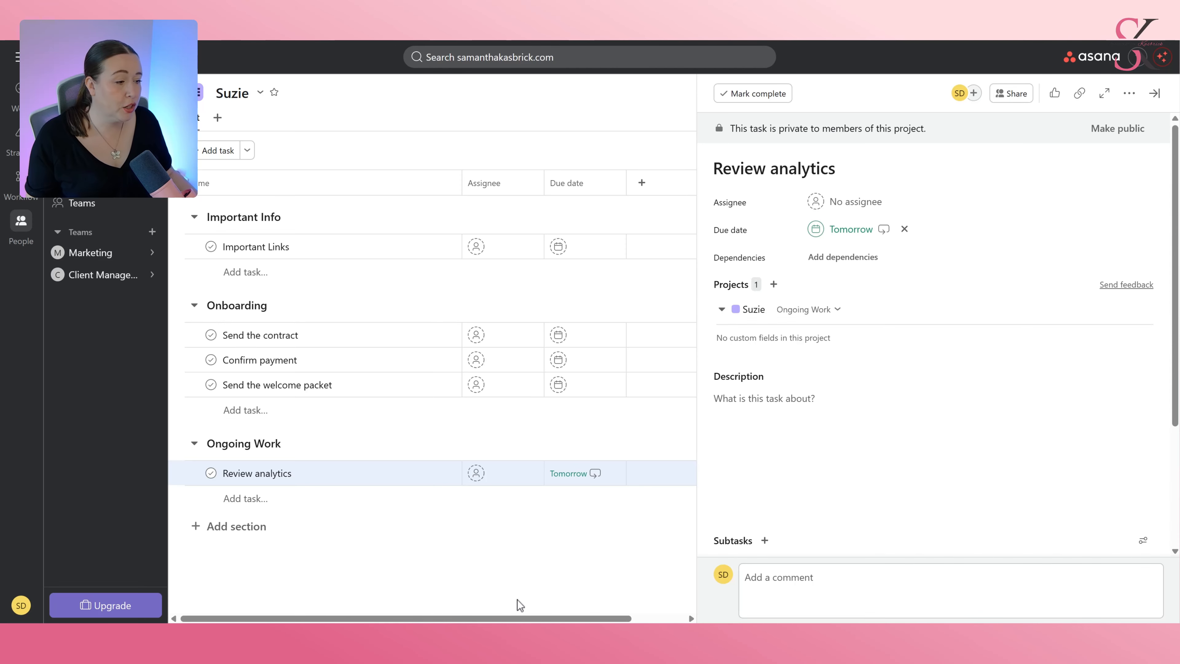
Add a section named Offboarding containing a task named Send final invoice.
click(248, 528)
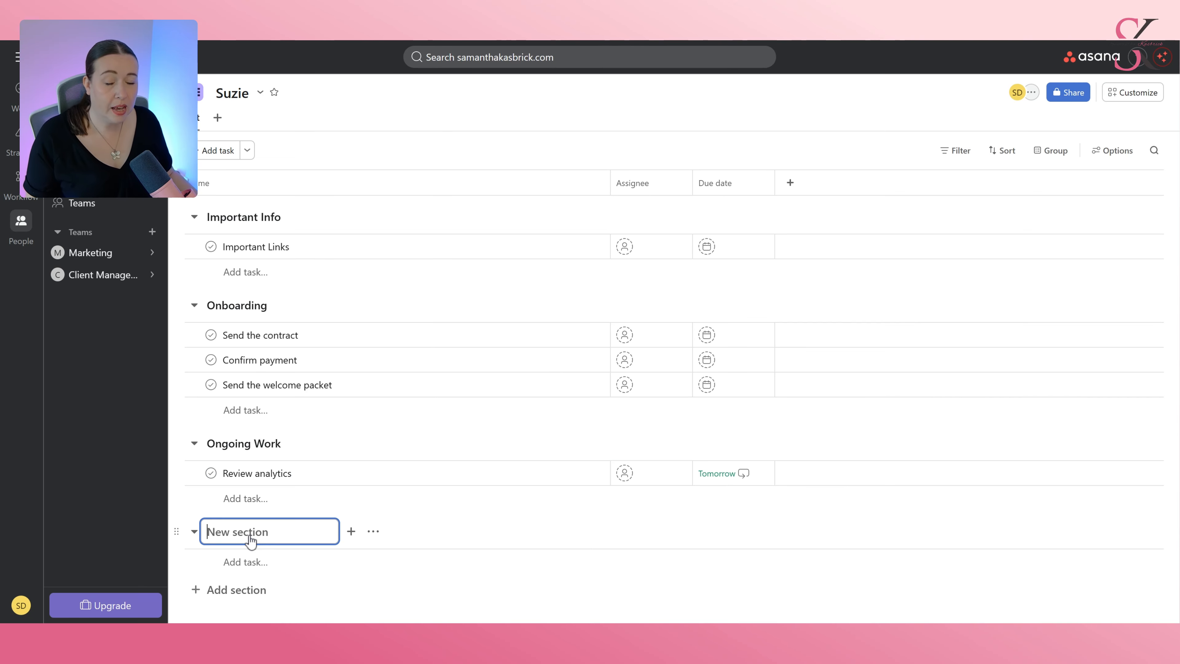
text(Offboarding)
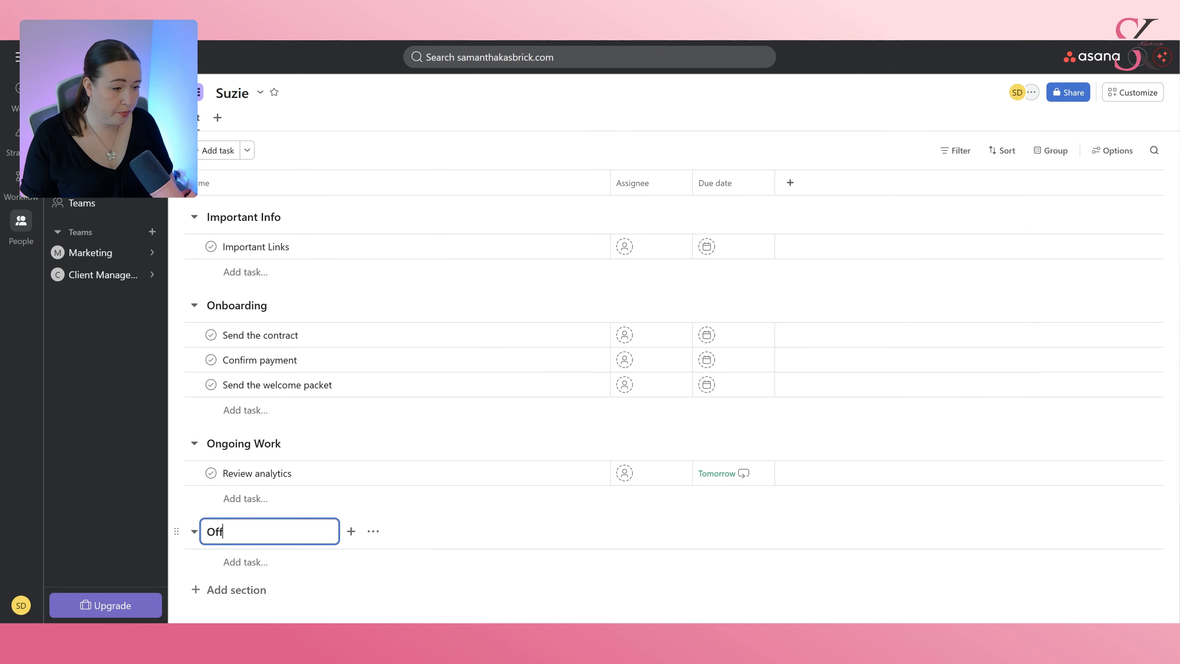
key(Return)
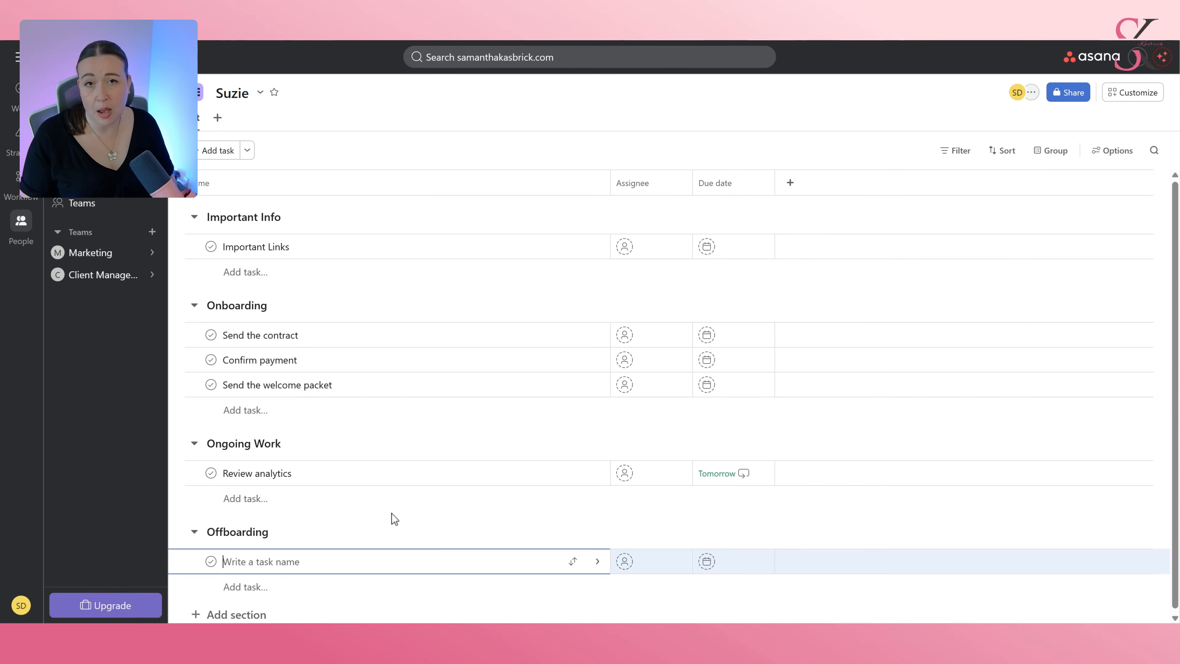
text(Sending)
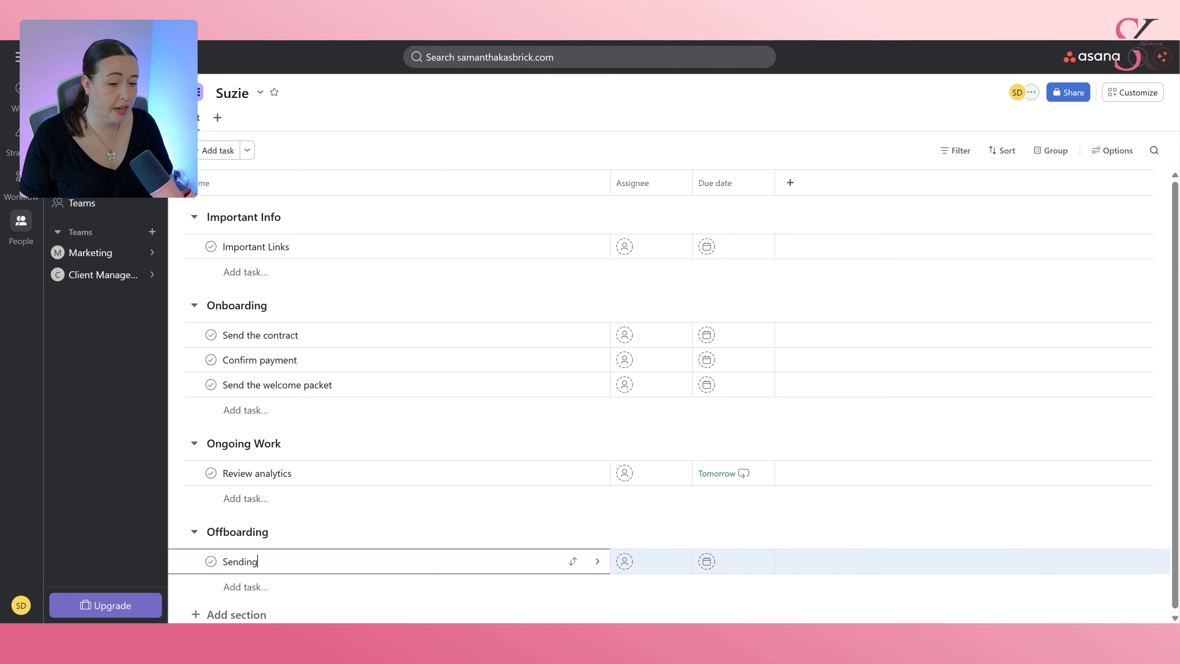
text( a fin)
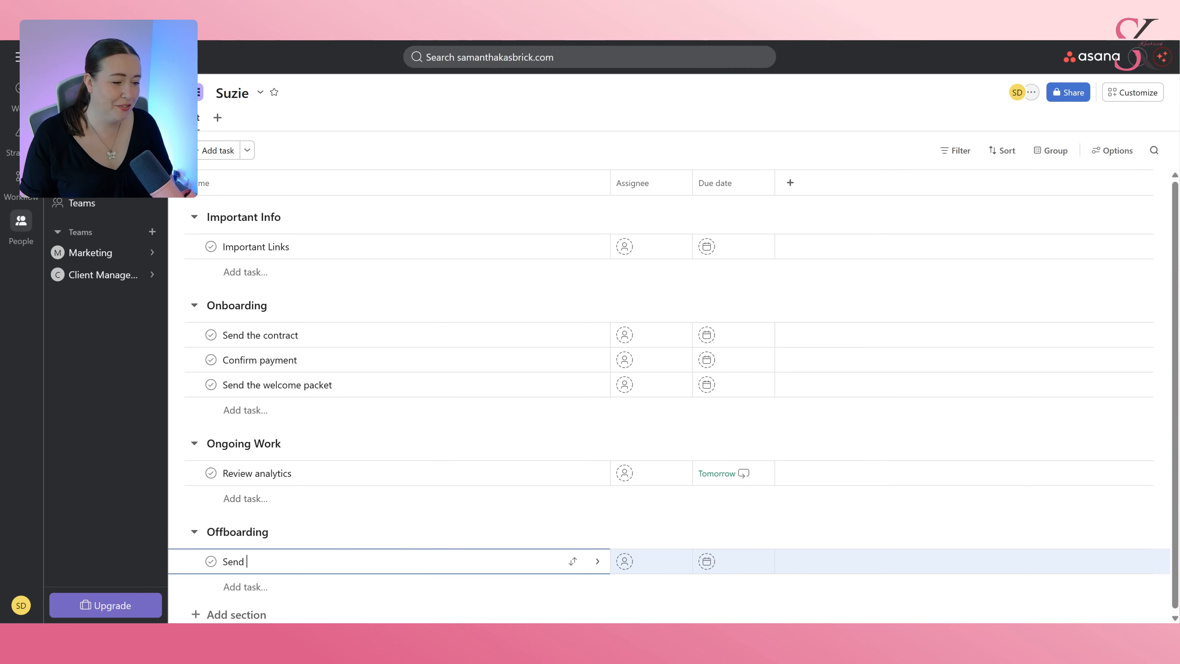
text(inal in)
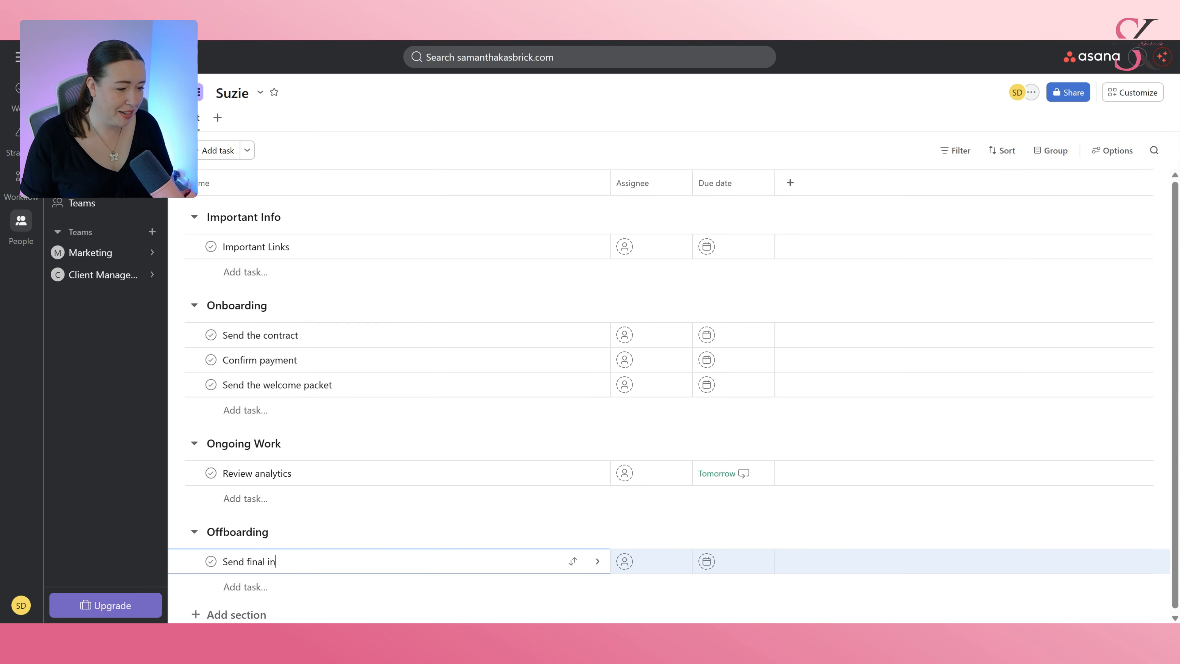
text(o)
key(BackSpace)
text(coice)
key(BackSpace)
key(BackSpace)
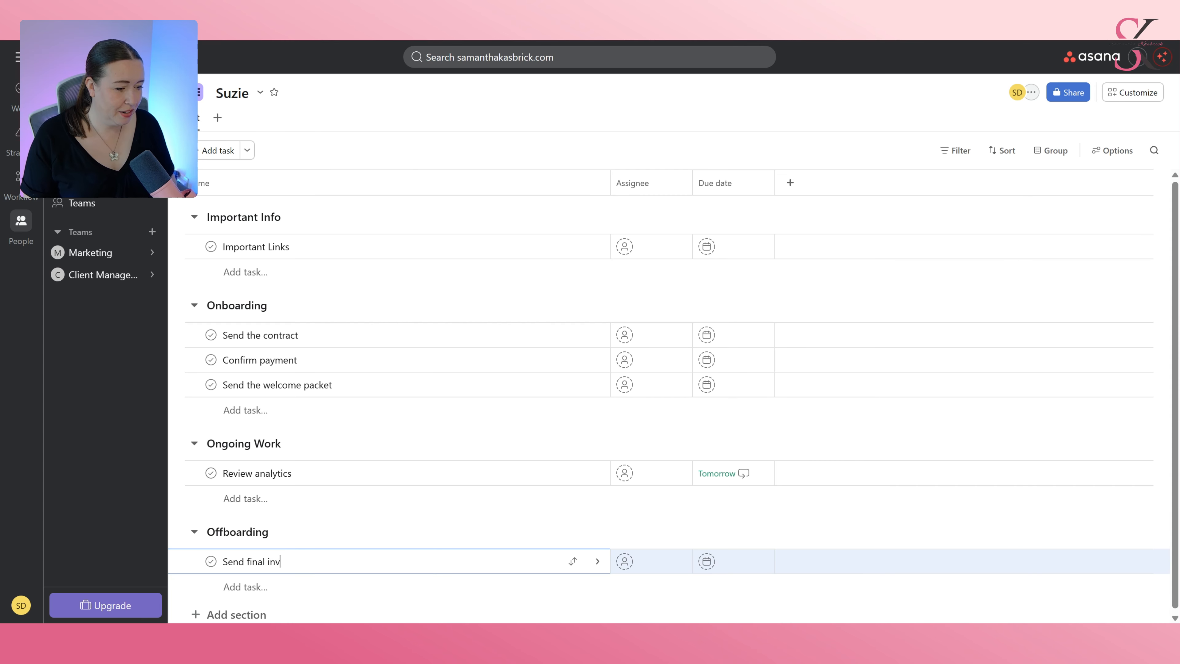
text(oice)
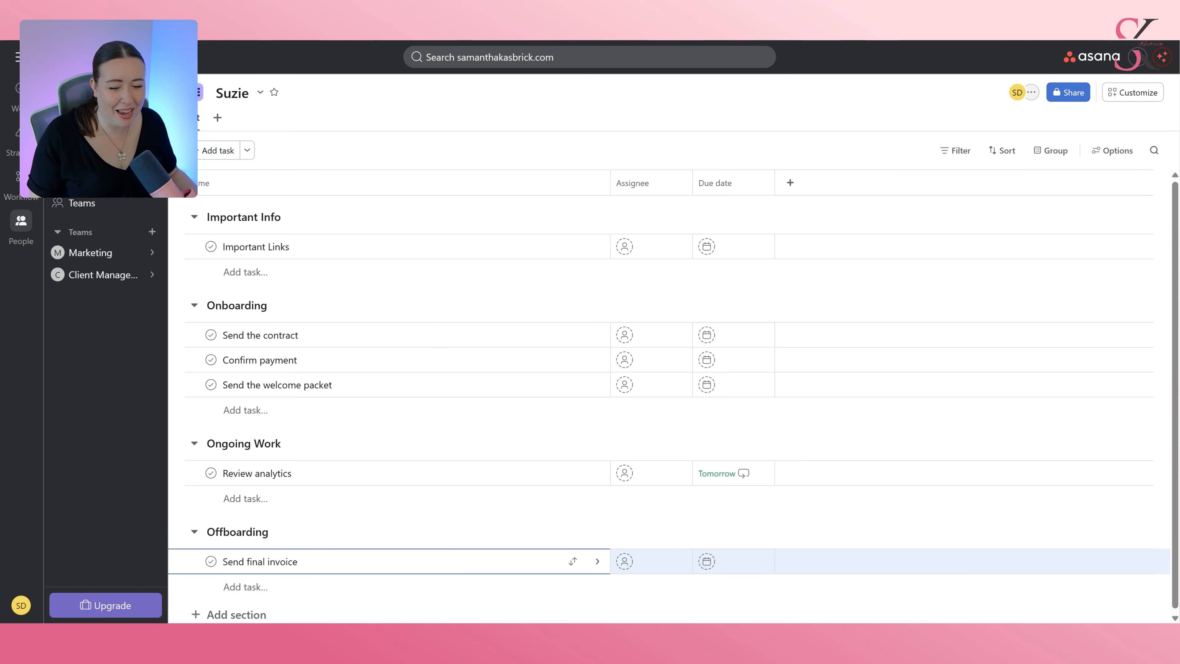
key(Escape)
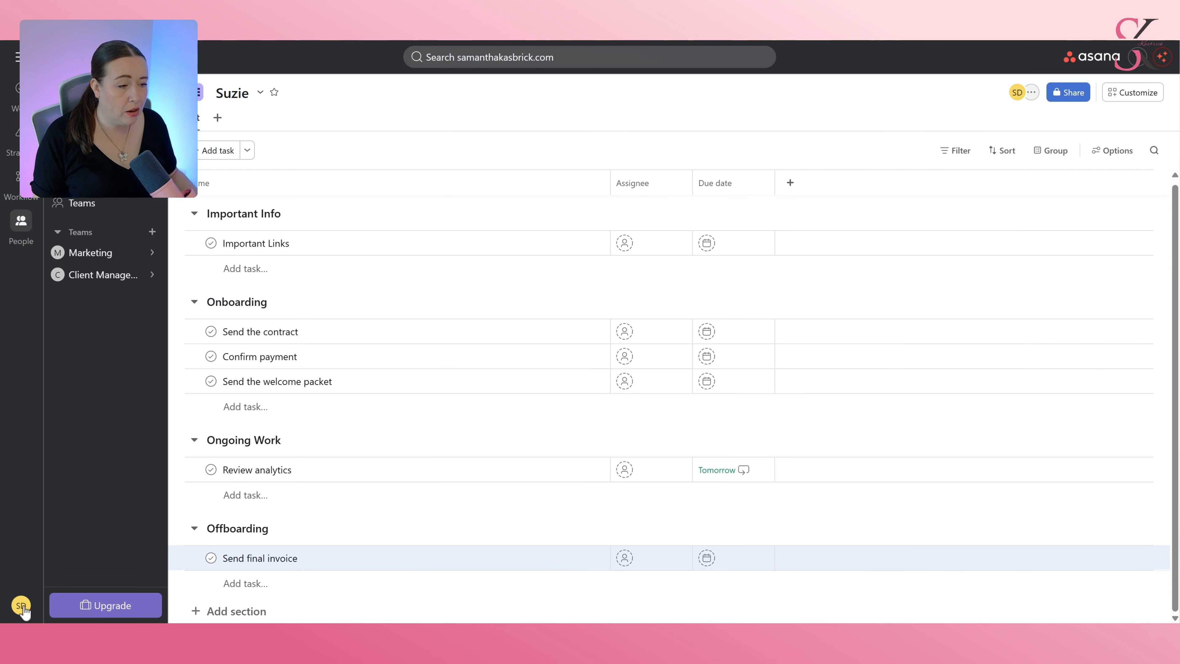
Open the account menu.
click(21, 605)
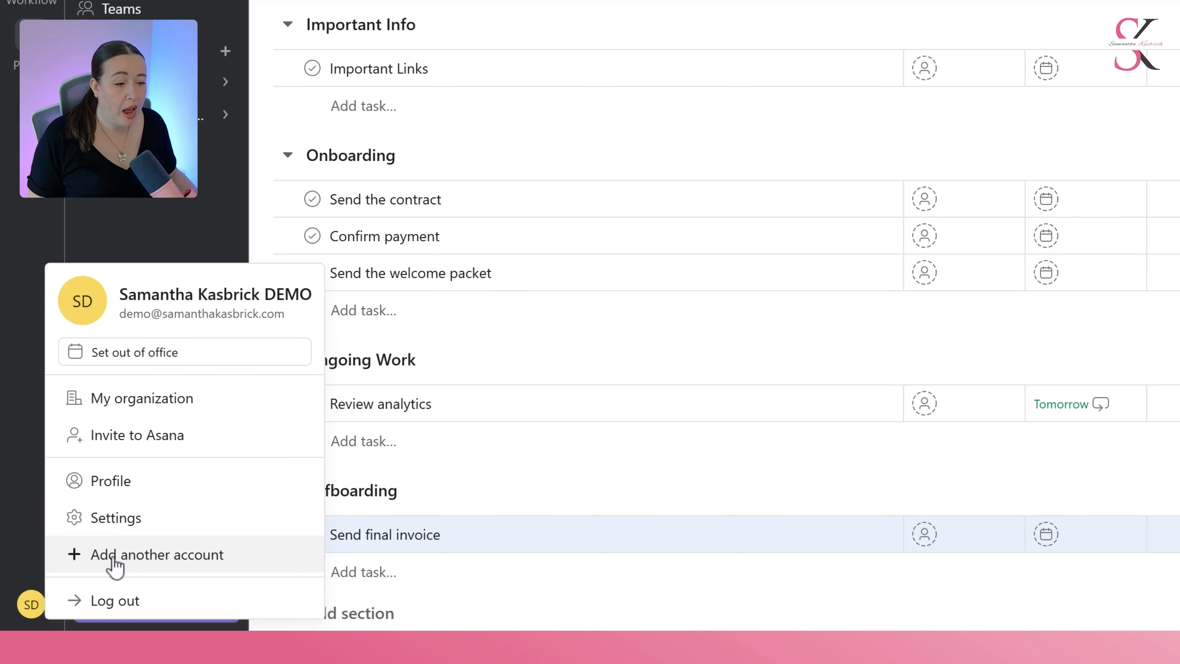